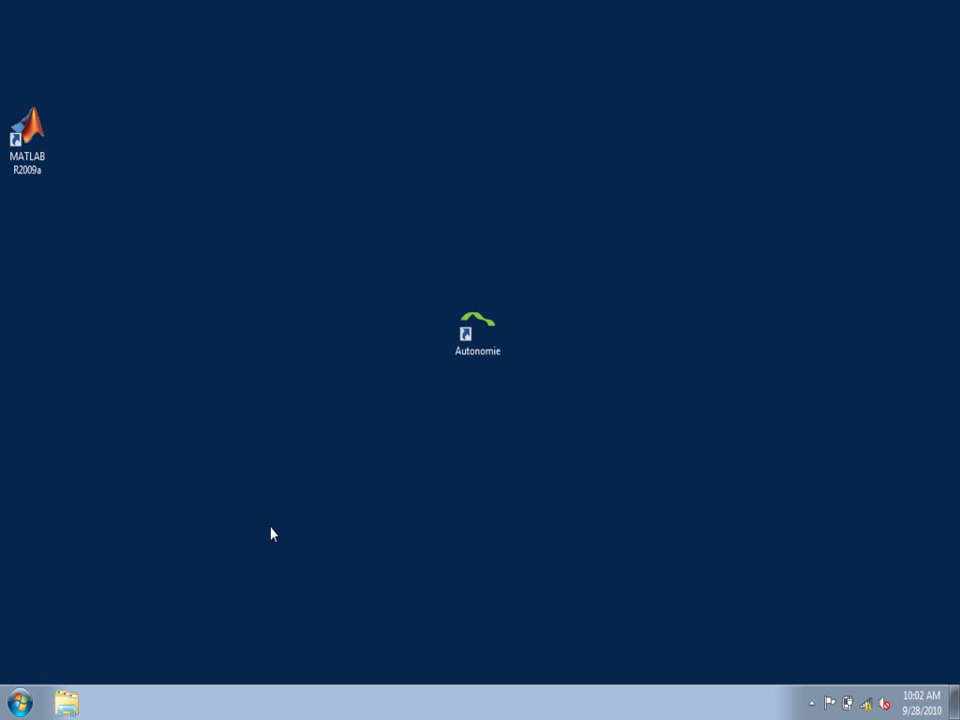
Launch Autonomie from its desktop shortcut.
{"action": "double_click", "coordinate": [478, 341]}
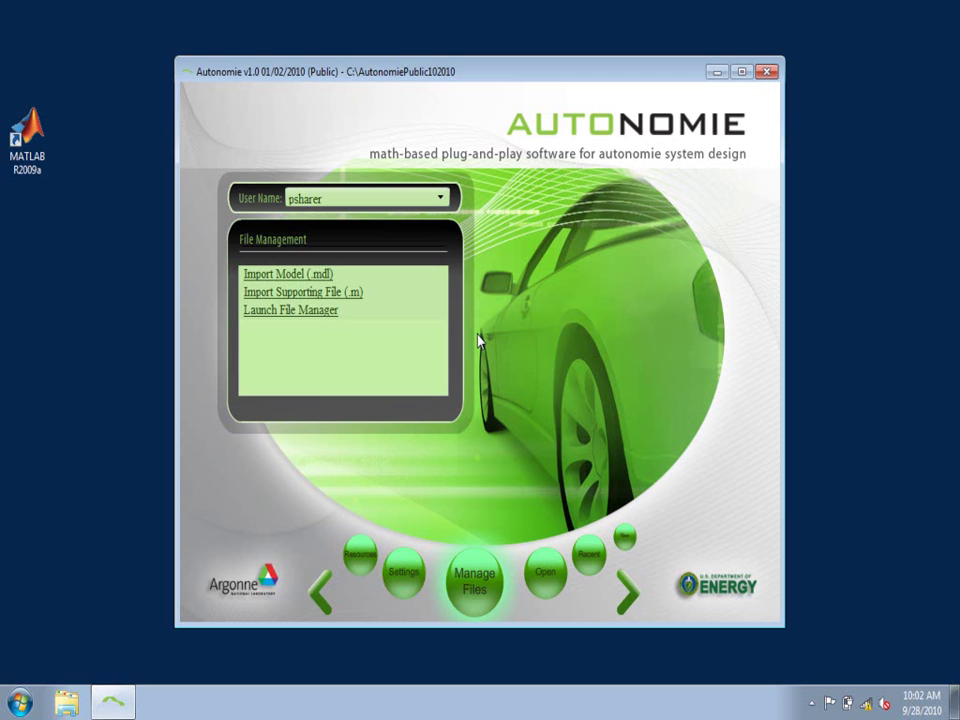
{"action": "left_click", "coordinate": [401, 572]}
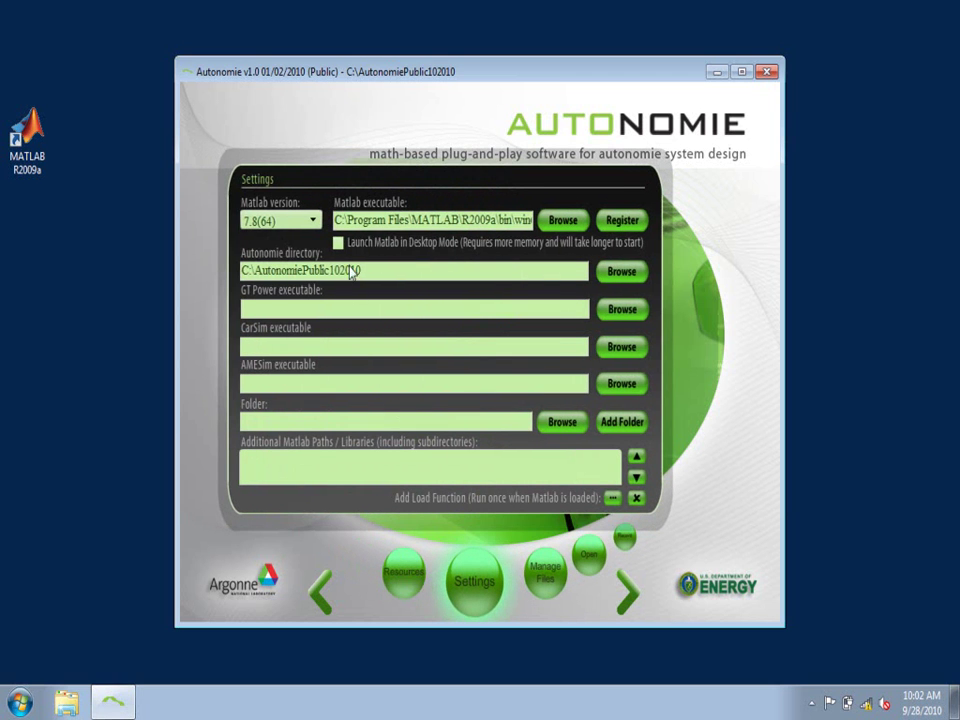
{"action": "left_click", "coordinate": [347, 220]}
{"action": "left_click_drag", "start_coordinate": [347, 220], "coordinate": [531, 220]}
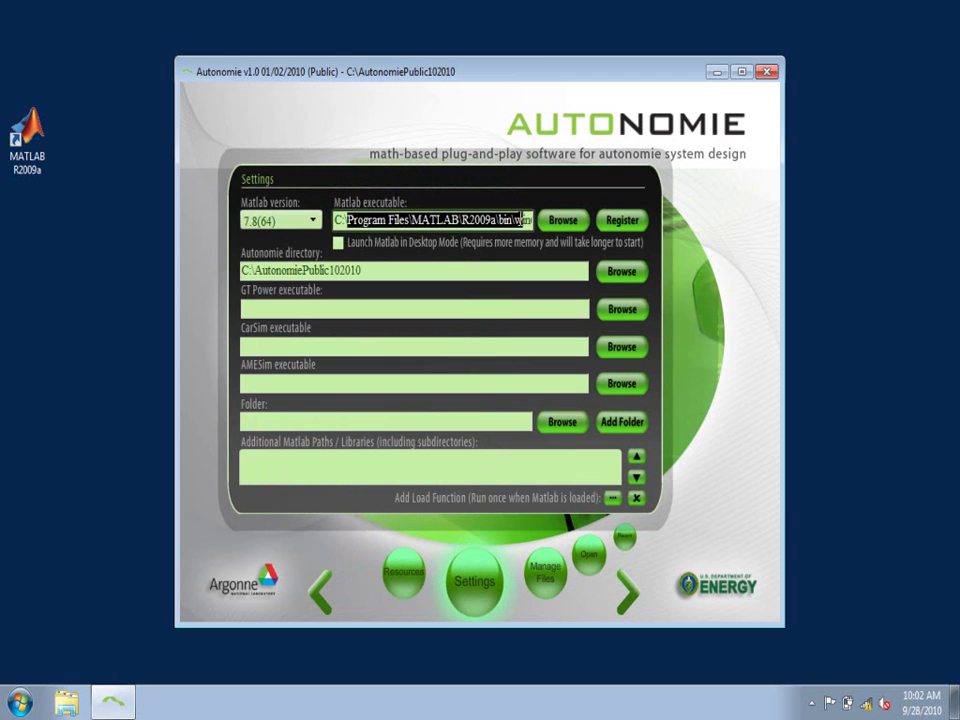
Register MATLAB R2009a with Windows, dismiss the registry error, and confirm the Long Wait prompt.
{"action": "left_click", "coordinate": [622, 221]}
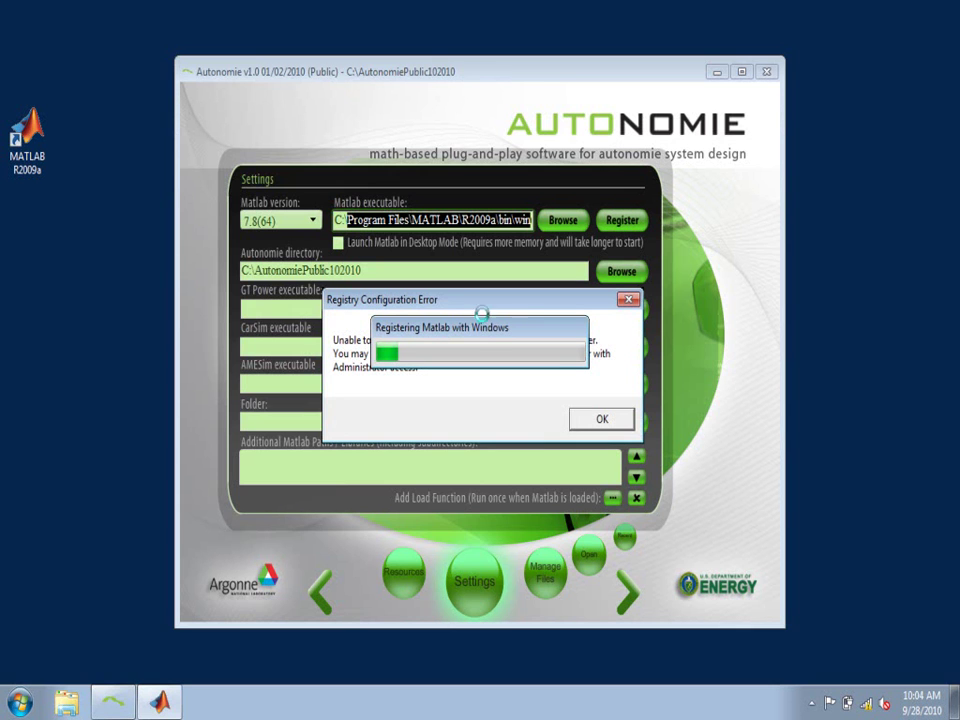
{"action": "left_click_drag", "start_coordinate": [467, 310], "coordinate": [456, 165]}
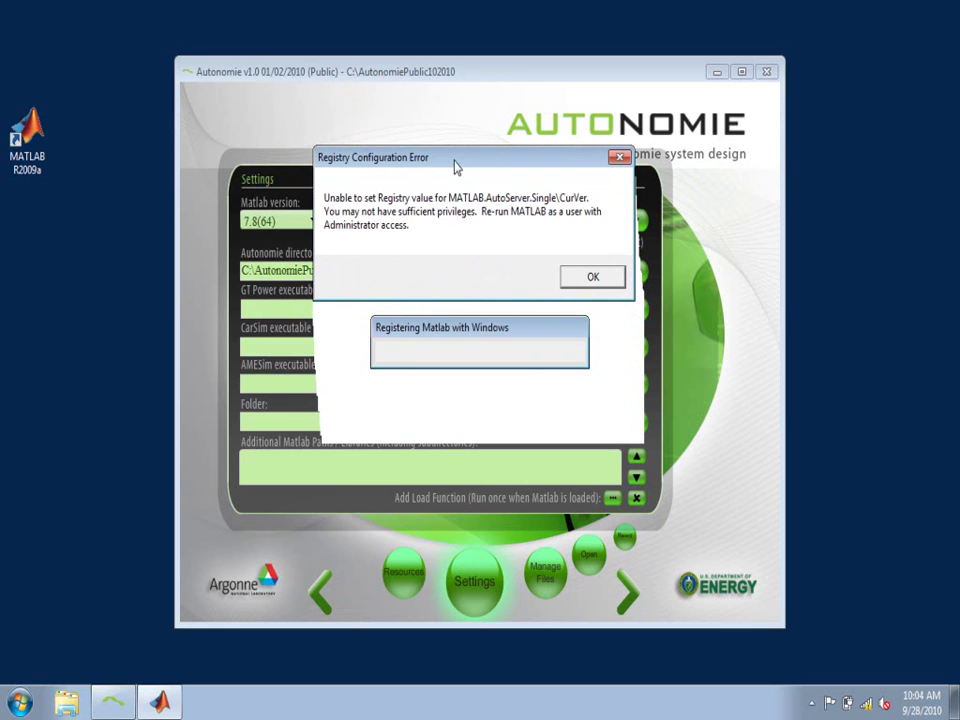
{"action": "left_click", "coordinate": [590, 277]}
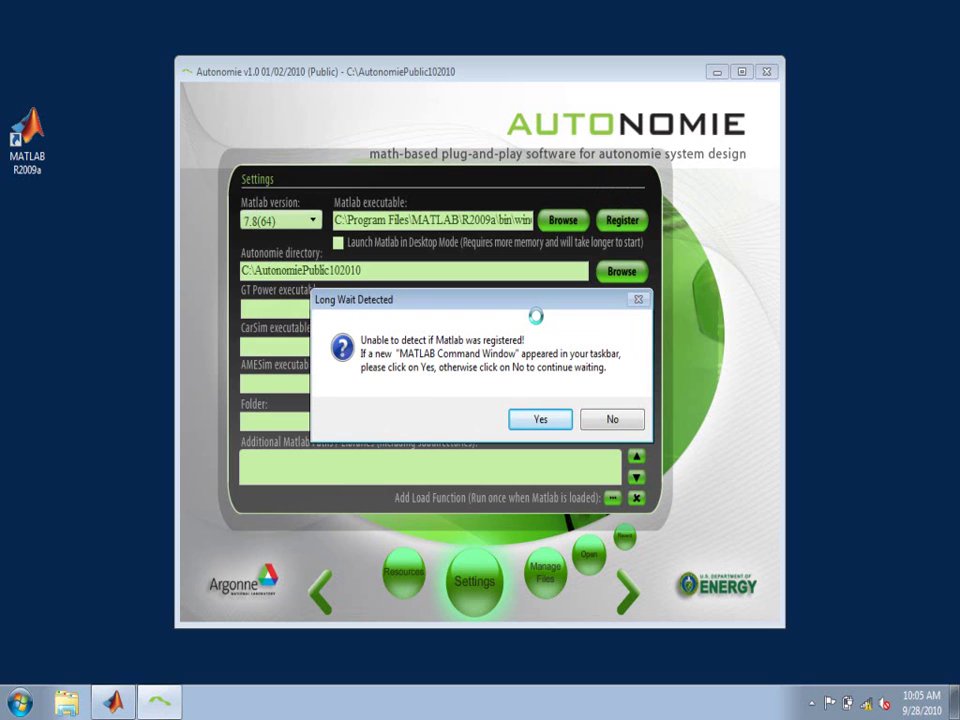
{"action": "left_click", "coordinate": [124, 708]}
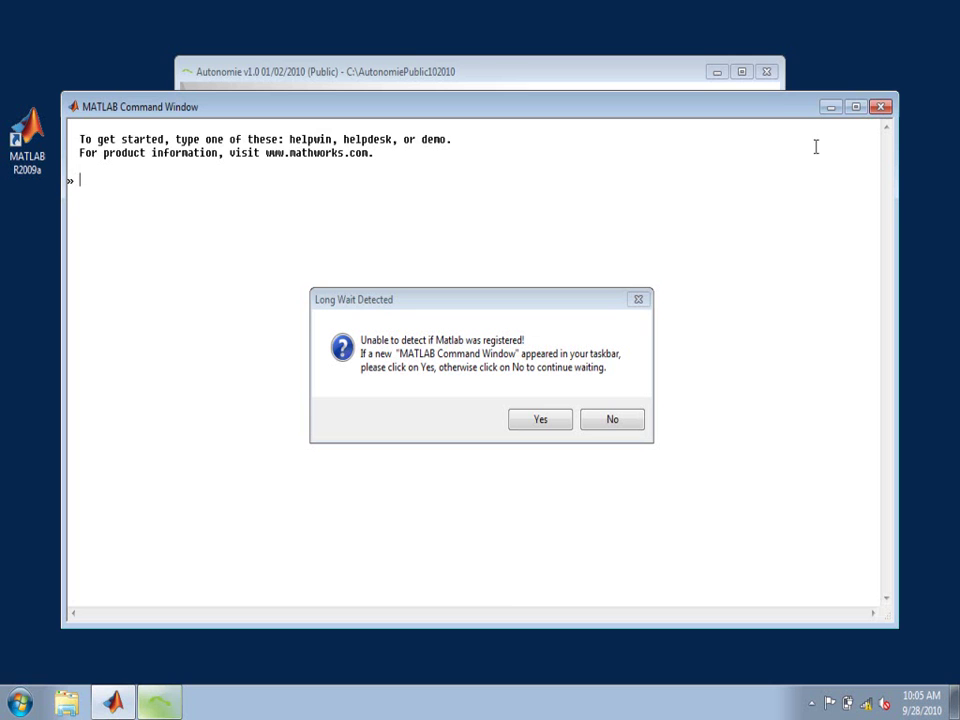
{"action": "left_click", "coordinate": [830, 107]}
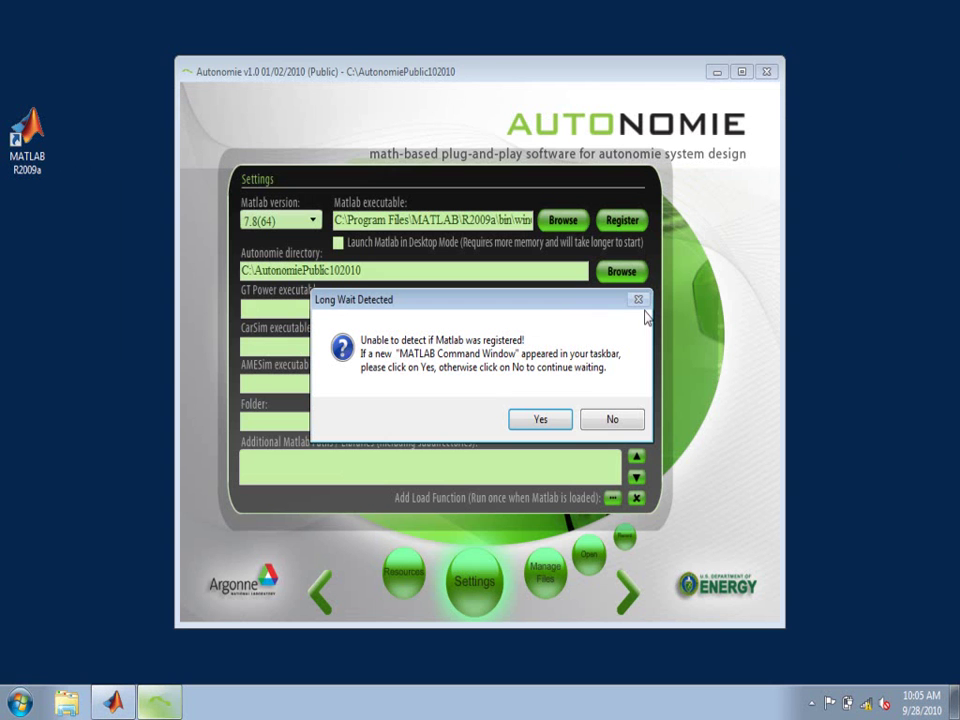
{"action": "left_click", "coordinate": [540, 420]}
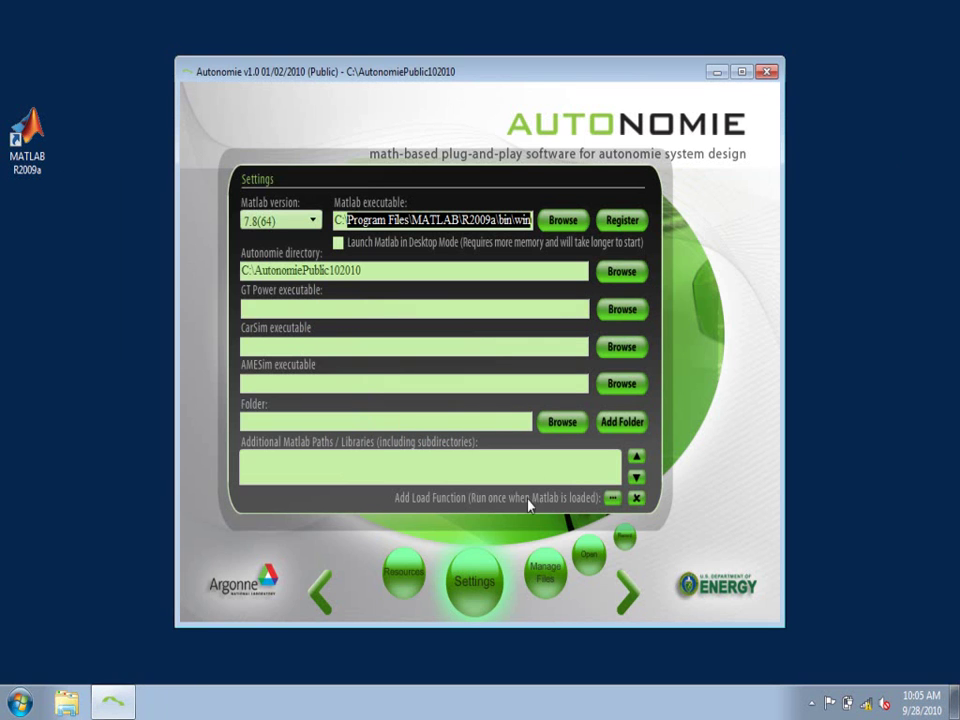
Open the Split Midsize SingleMode HEV 2wd Default vehicle, filtering the vehicle list by 'Split'.
{"action": "left_click", "coordinate": [587, 562]}
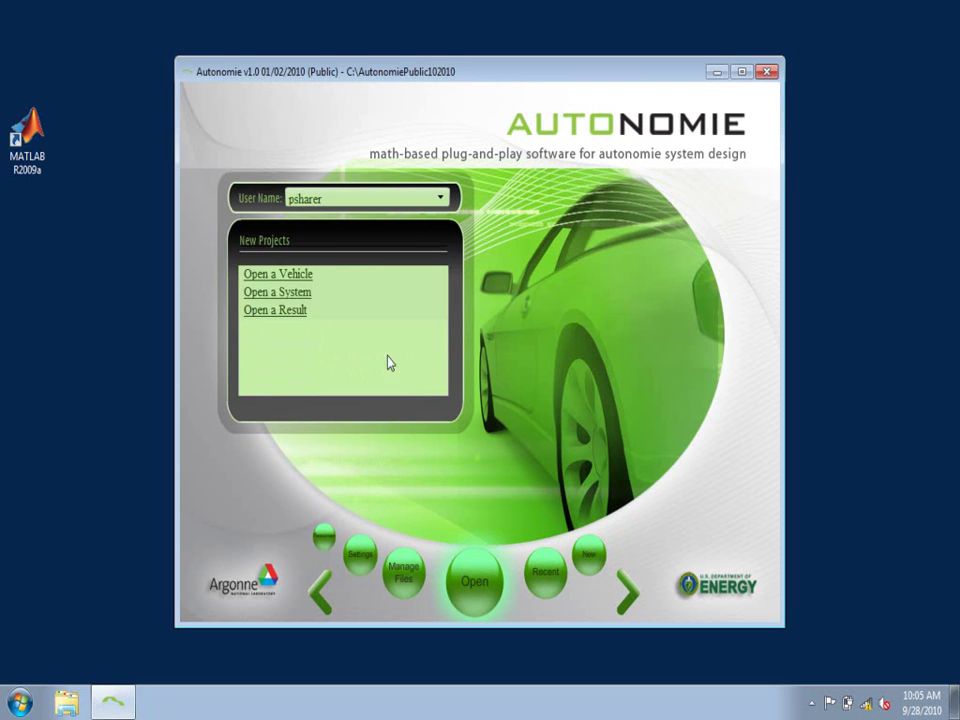
{"action": "left_click", "coordinate": [280, 275]}
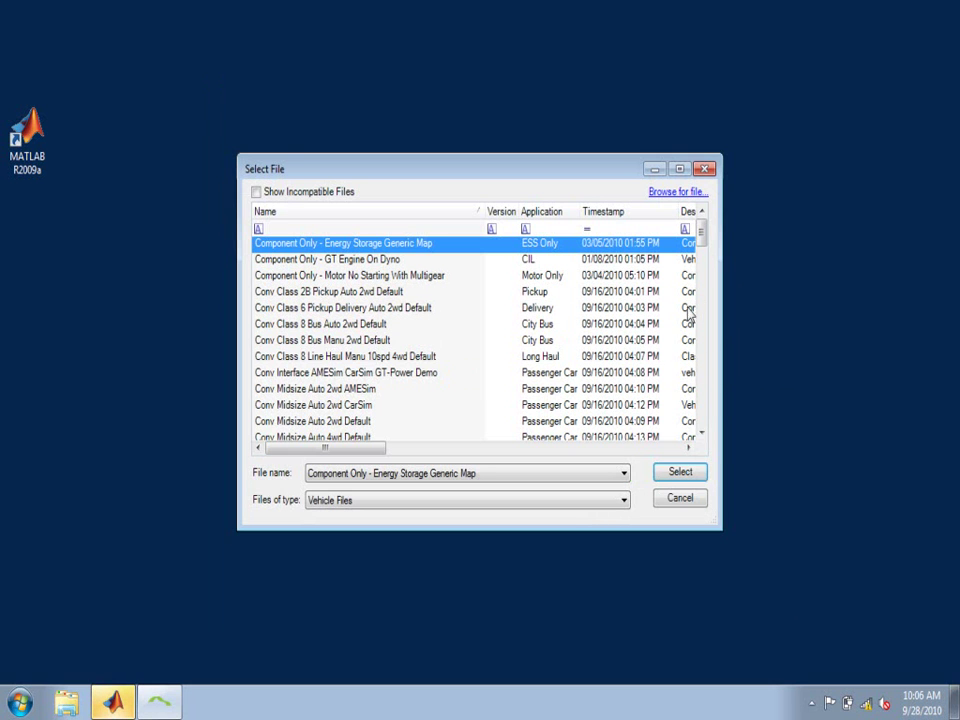
{"action": "left_click_drag", "start_coordinate": [700, 238], "coordinate": [701, 325]}
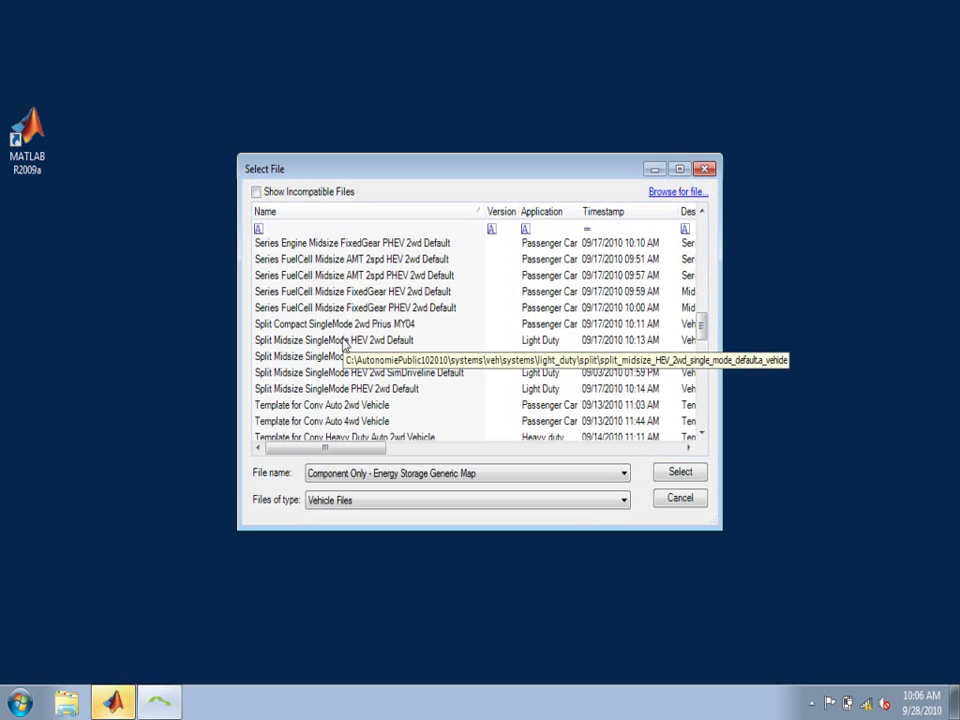
{"action": "left_click", "coordinate": [313, 228]}
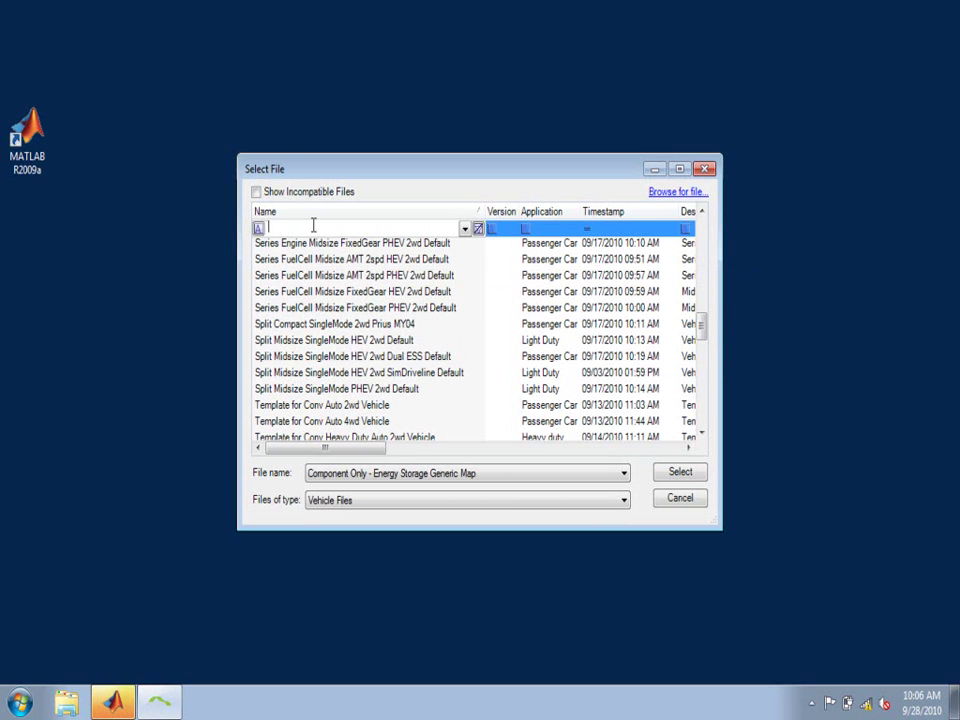
{"action": "type", "text": "Split"}
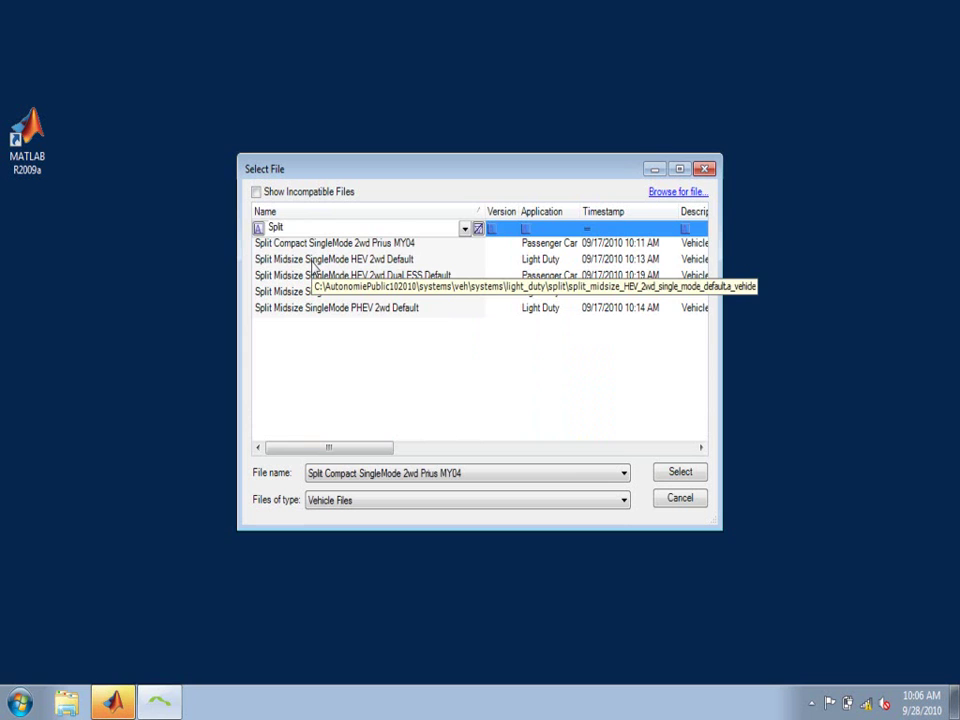
{"action": "left_click", "coordinate": [313, 263]}
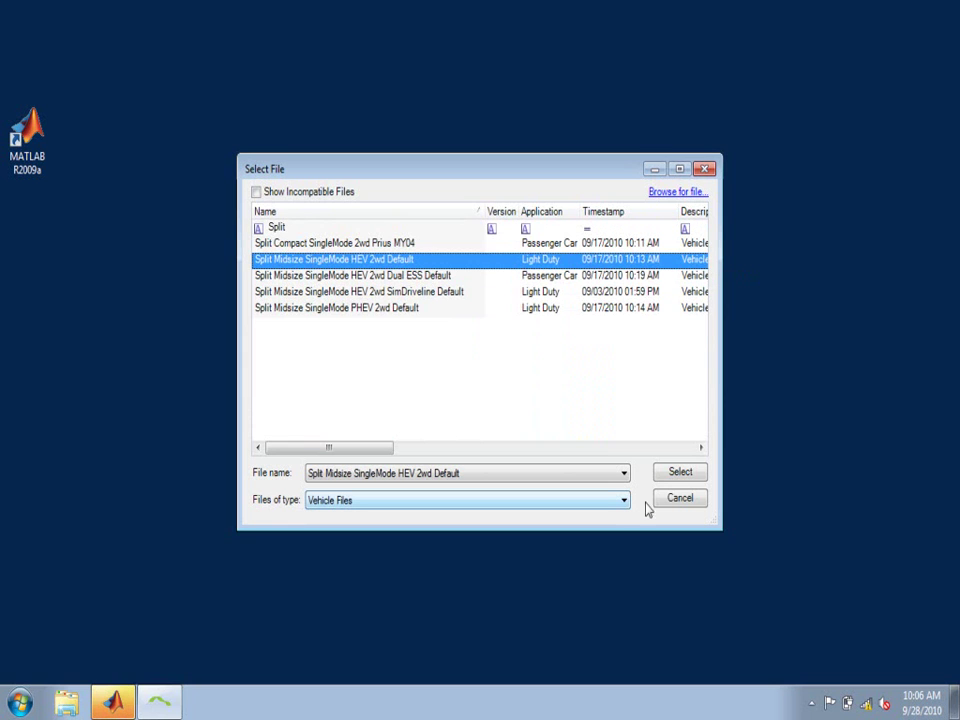
{"action": "left_click", "coordinate": [672, 476]}
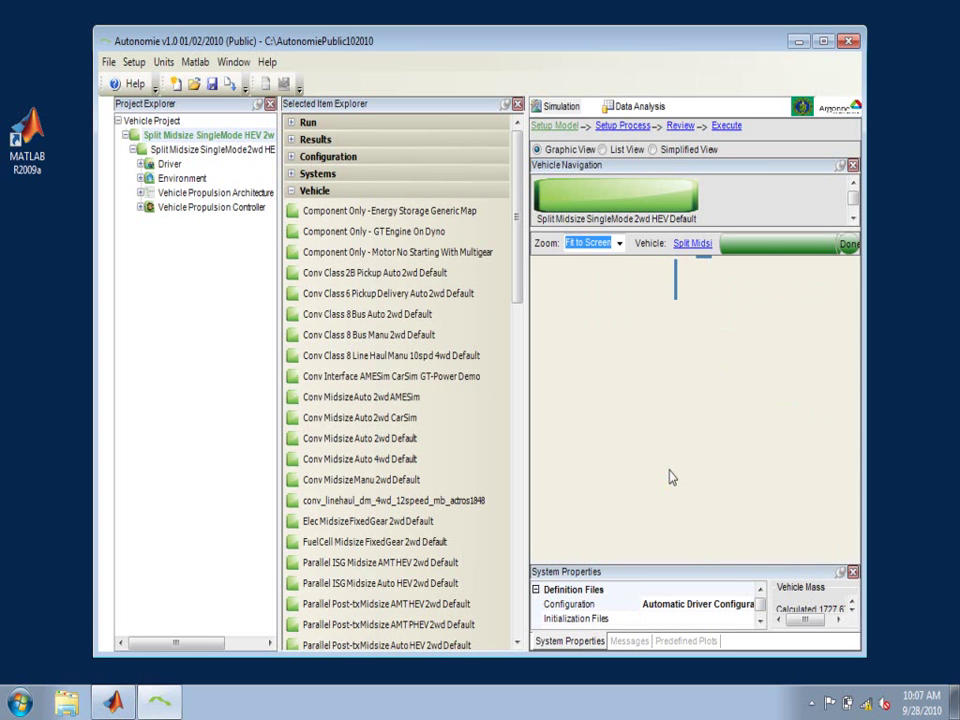
Maximize the Autonomie window and widen Project Explorer so the full vehicle name shows.
{"action": "left_click", "coordinate": [823, 41]}
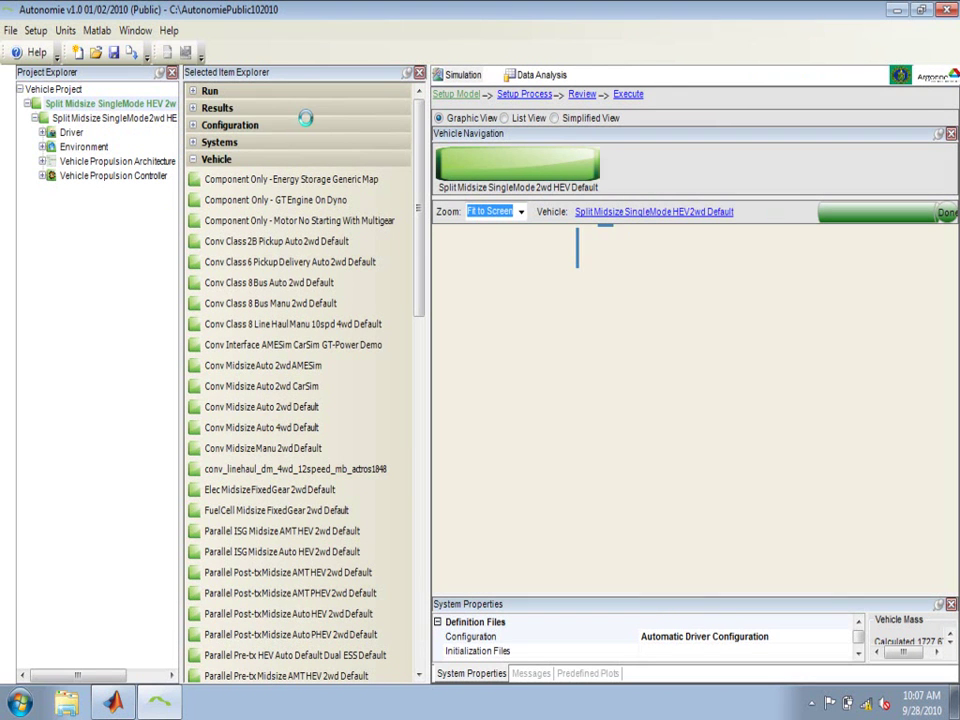
{"action": "left_click_drag", "start_coordinate": [181, 168], "coordinate": [228, 199]}
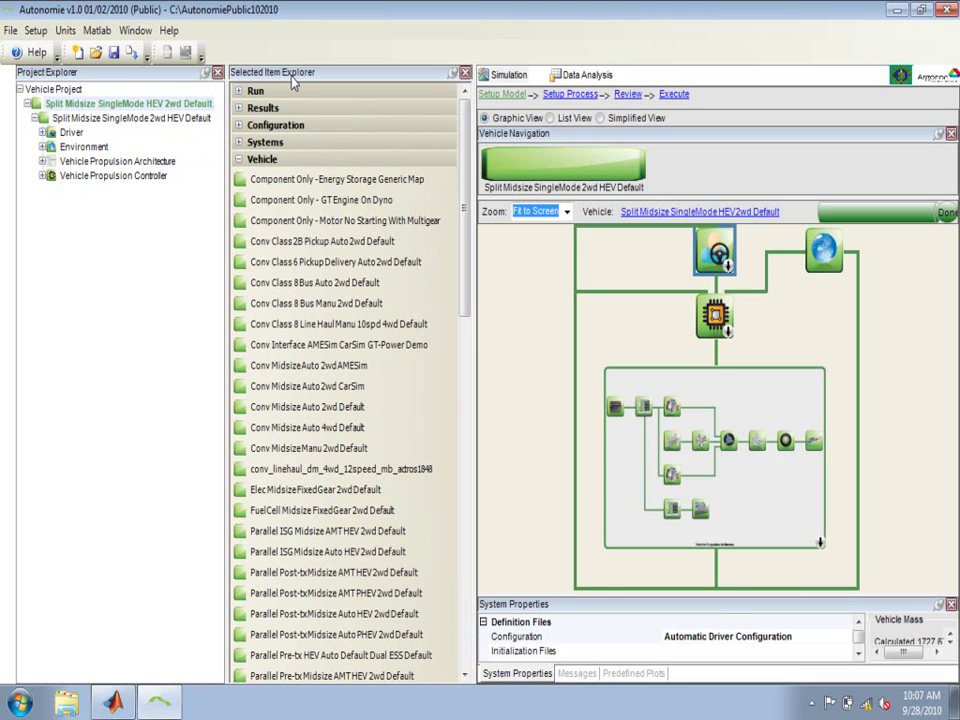
{"action": "left_click", "coordinate": [364, 283]}
Browse the Driver and Environment system and post-processing files, ending on the architecture's pre-processing files.
{"action": "left_click", "coordinate": [779, 395]}
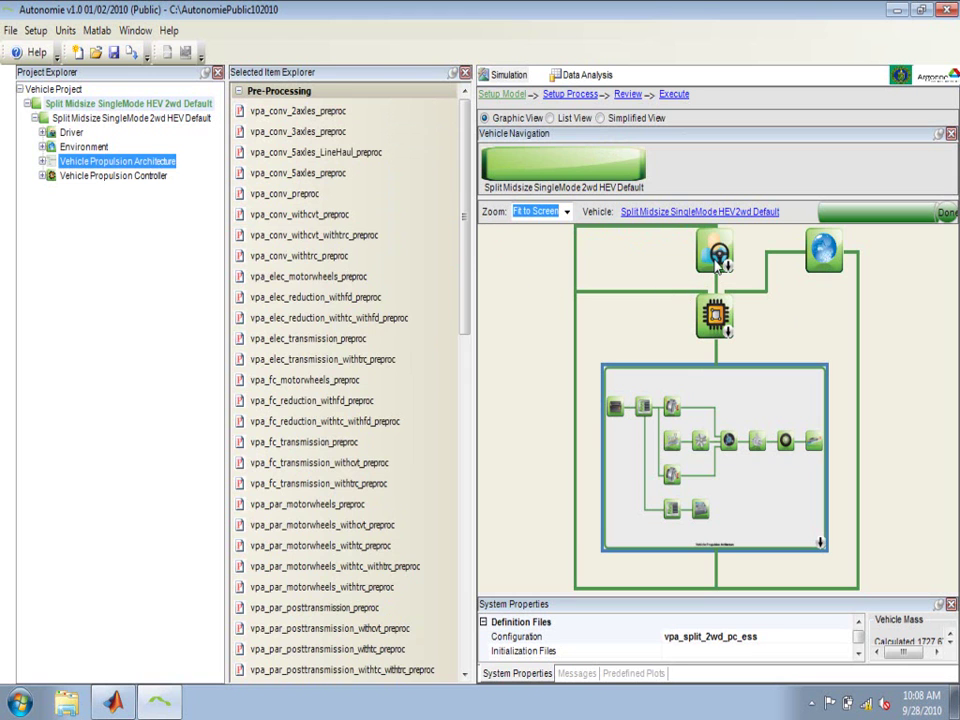
{"action": "left_click", "coordinate": [718, 258]}
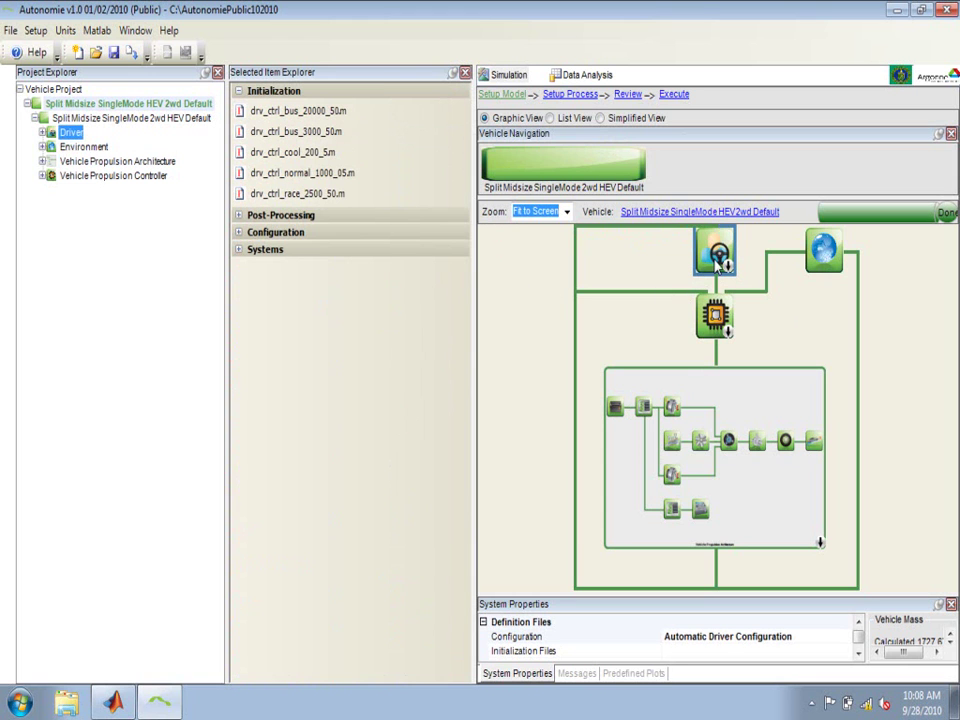
{"action": "left_click", "coordinate": [240, 250]}
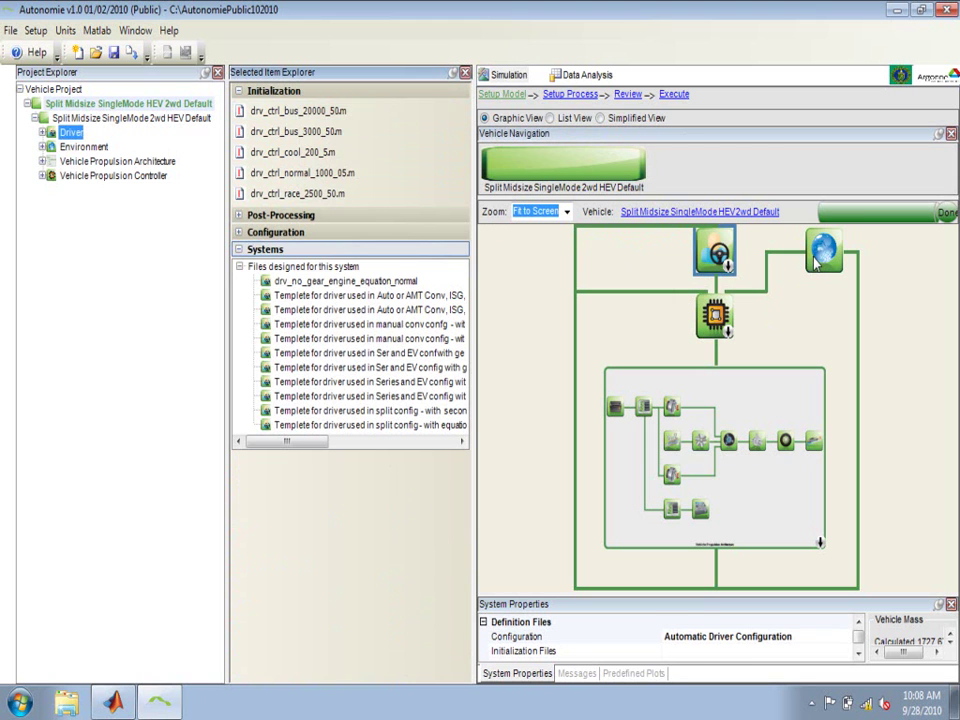
{"action": "left_click", "coordinate": [822, 250]}
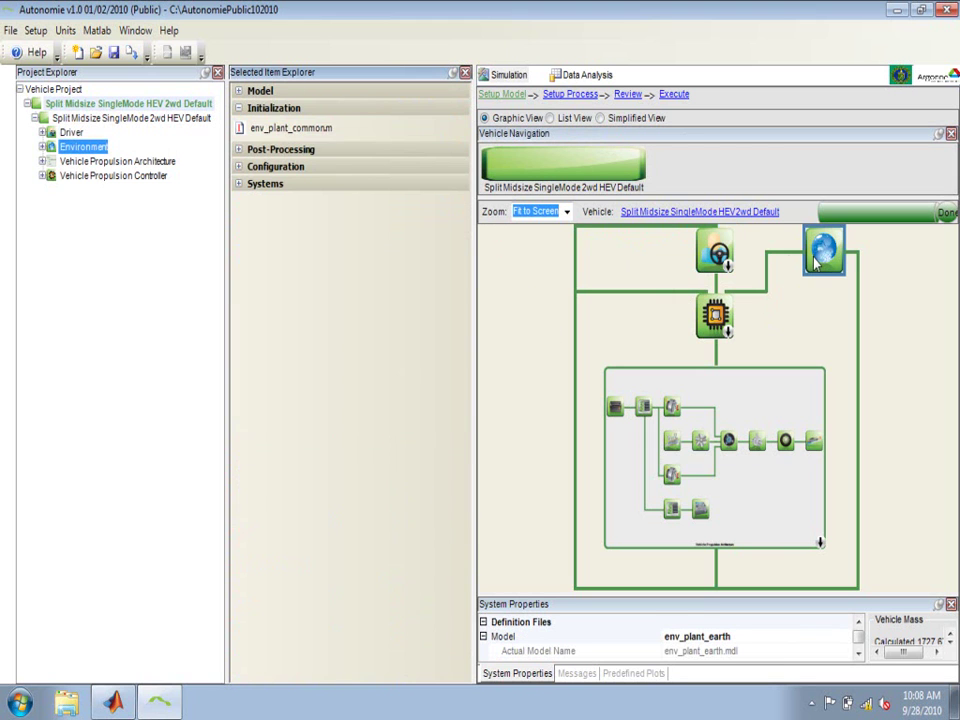
{"action": "left_click", "coordinate": [240, 185]}
{"action": "left_click", "coordinate": [239, 149]}
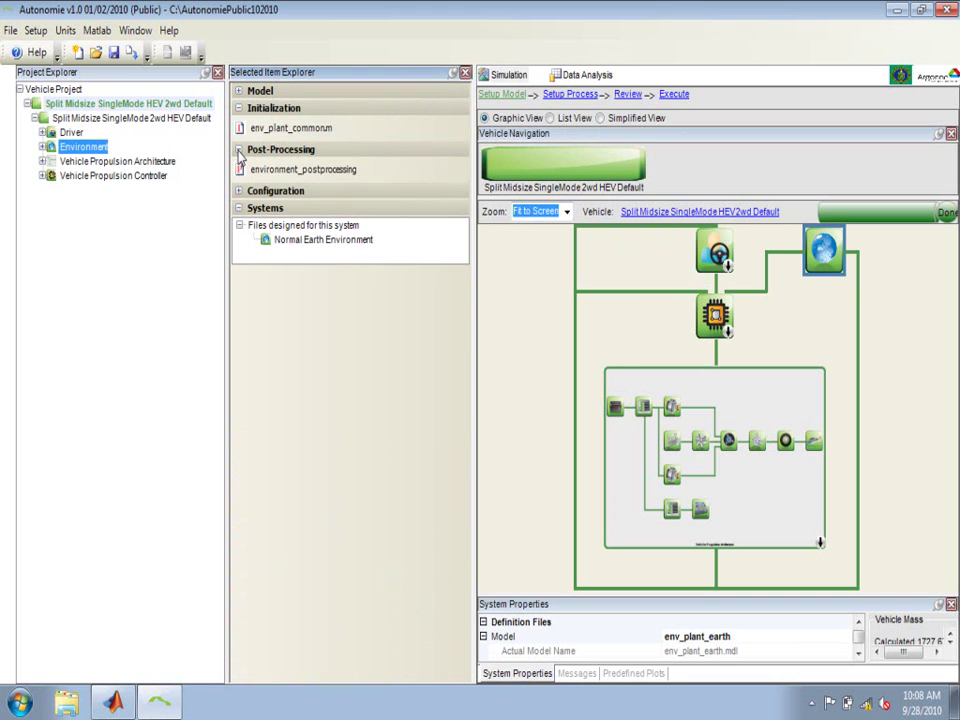
{"action": "left_click", "coordinate": [722, 422]}
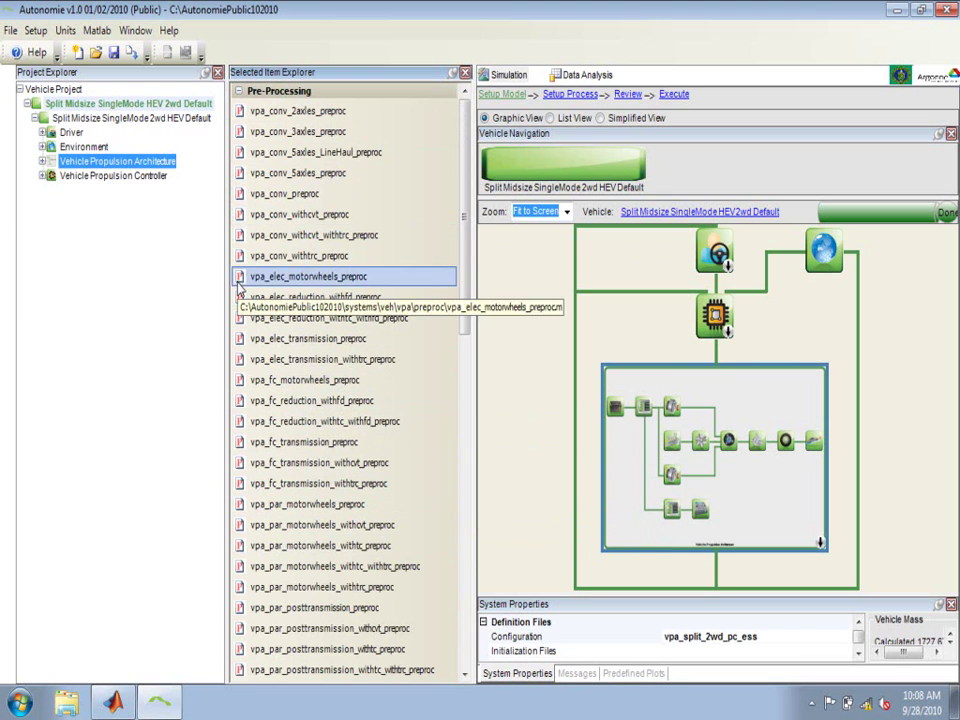
Drag Conv Midsize Auto 2wd Default from the vehicle list into the project and select it.
{"action": "left_click", "coordinate": [55, 89]}
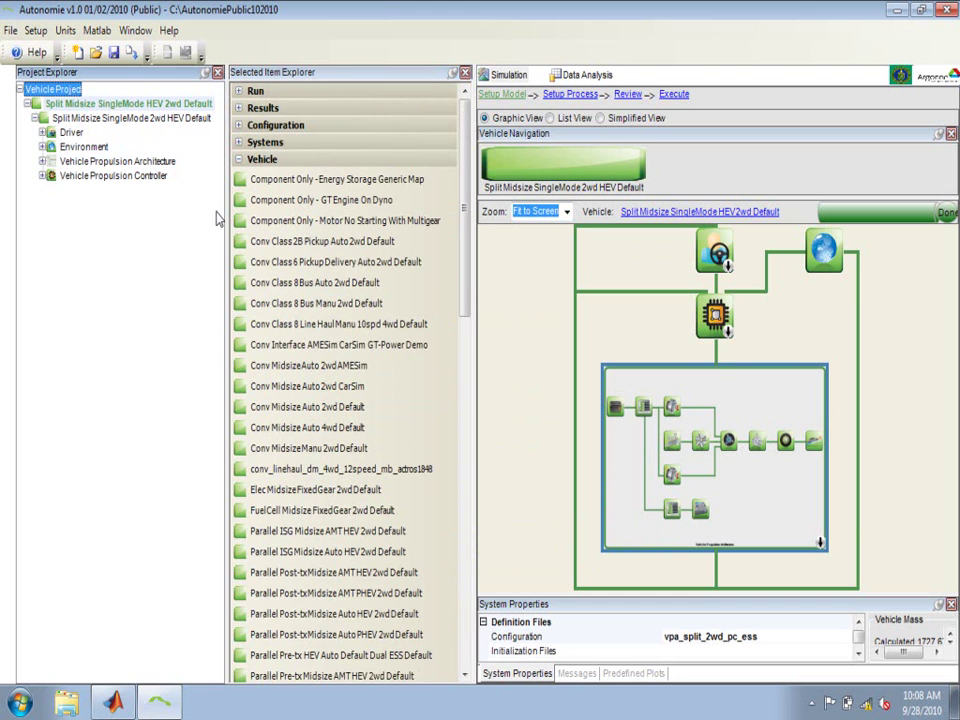
{"action": "left_click_drag", "start_coordinate": [463, 265], "coordinate": [459, 305]}
{"action": "left_click", "coordinate": [435, 298]}
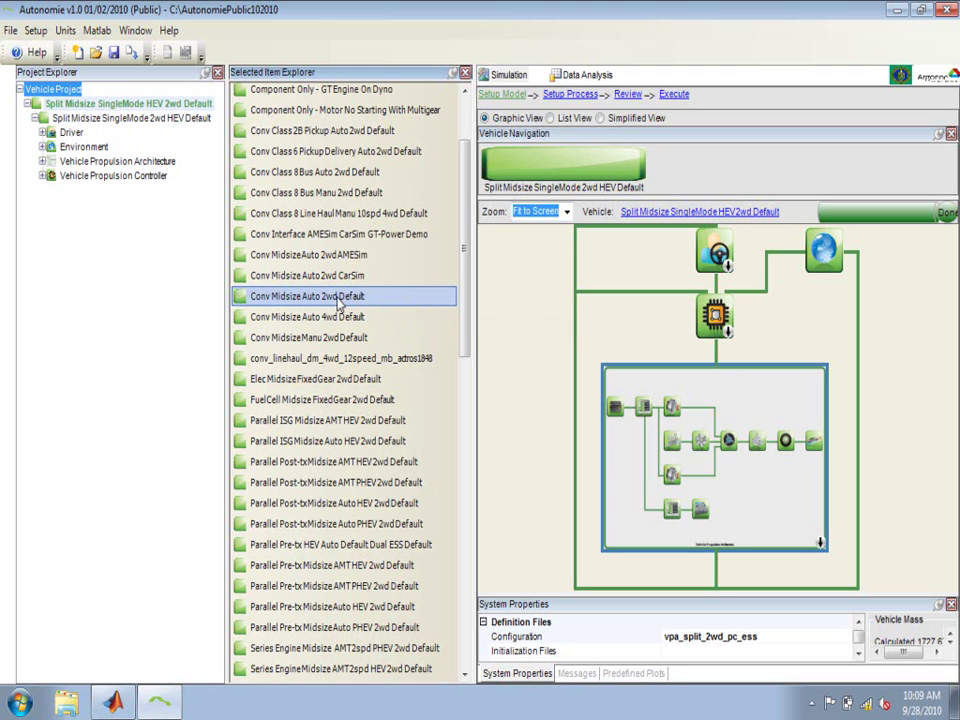
{"action": "mouse_move", "coordinate": [462, 285]}
{"action": "left_mouse_down"}
{"action": "mouse_move", "coordinate": [465, 249]}
{"action": "mouse_move", "coordinate": [467, 268]}
{"action": "left_mouse_up"}
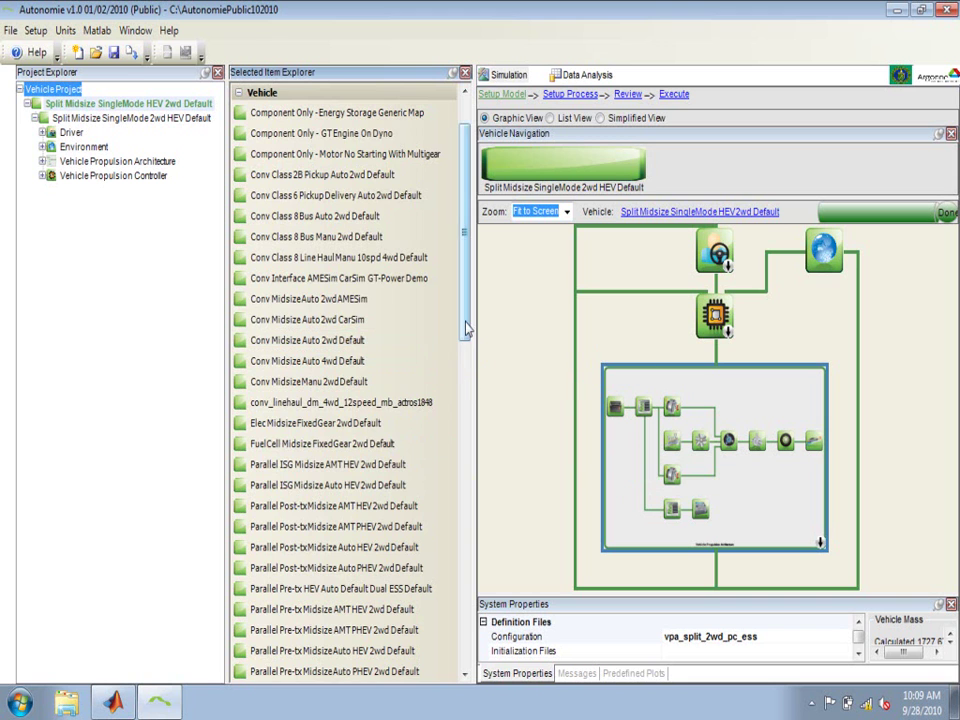
{"action": "left_click_drag", "start_coordinate": [464, 329], "coordinate": [464, 388]}
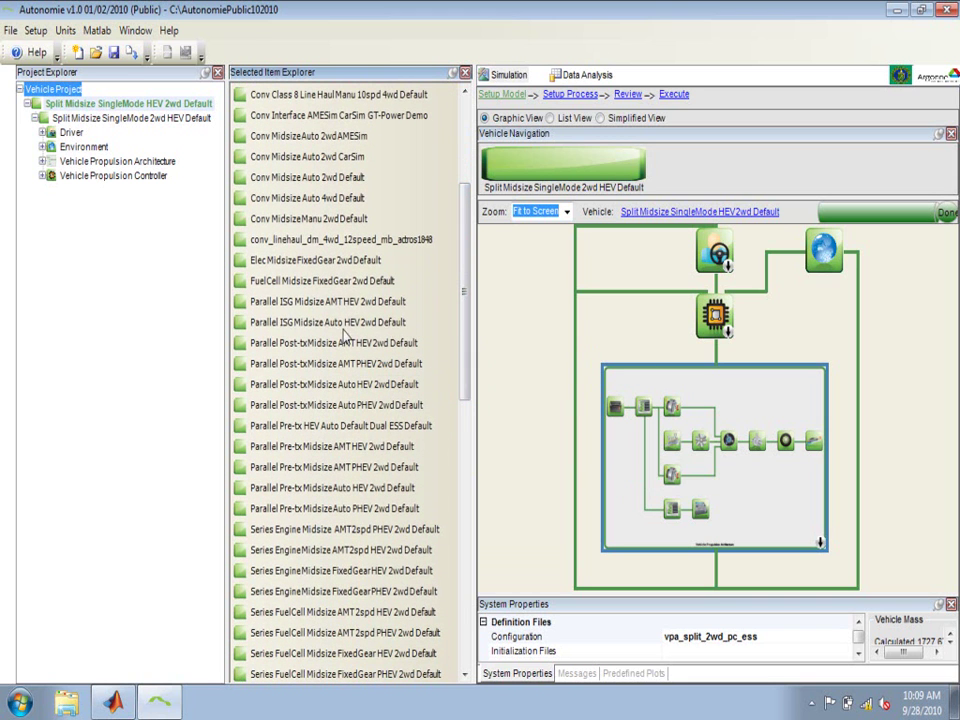
{"action": "left_click", "coordinate": [286, 302]}
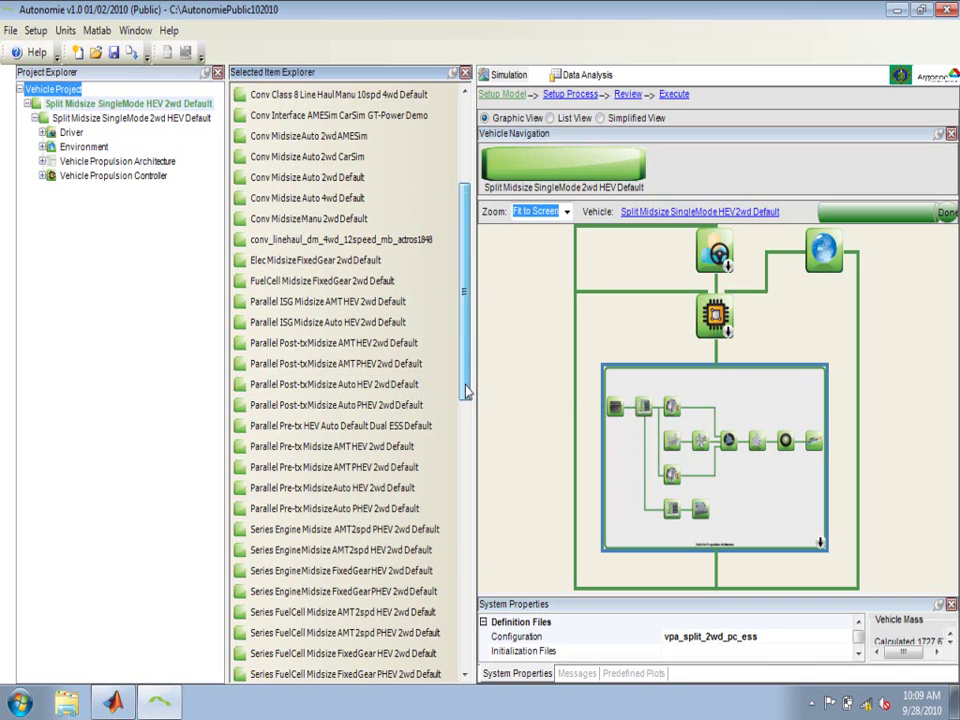
{"action": "left_click_drag", "start_coordinate": [465, 392], "coordinate": [465, 478]}
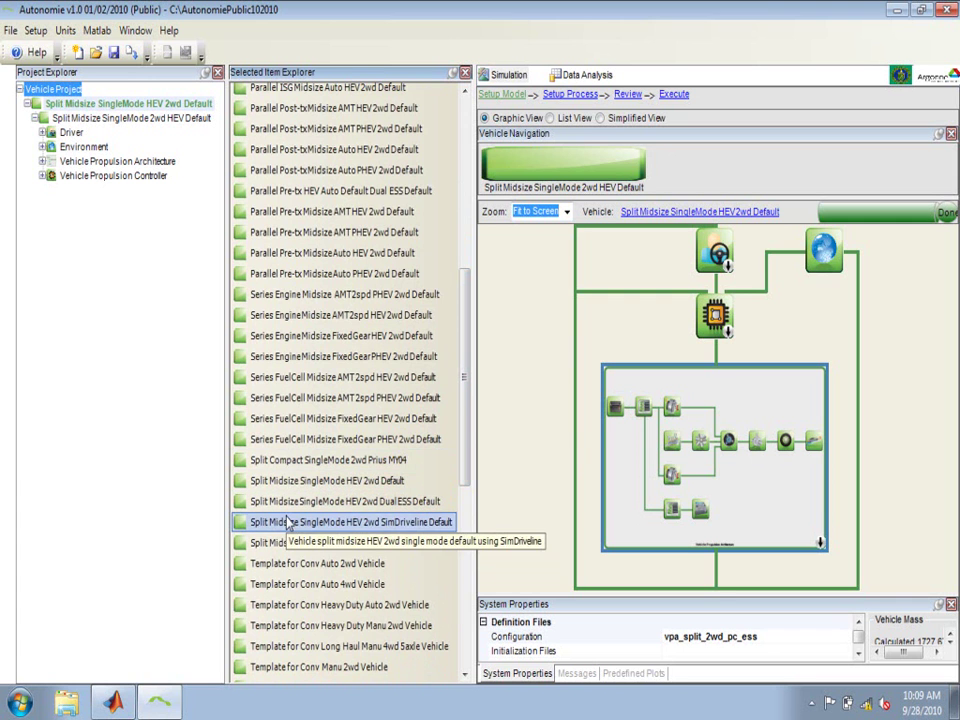
{"action": "left_click_drag", "start_coordinate": [465, 393], "coordinate": [470, 254]}
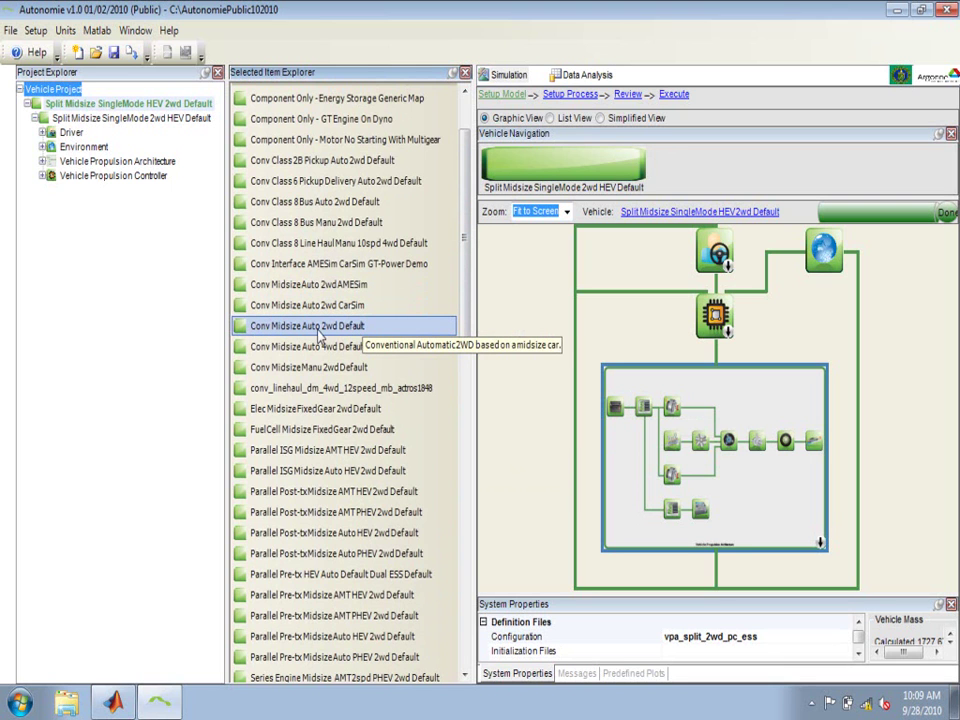
{"action": "left_click_drag", "start_coordinate": [318, 336], "coordinate": [78, 92]}
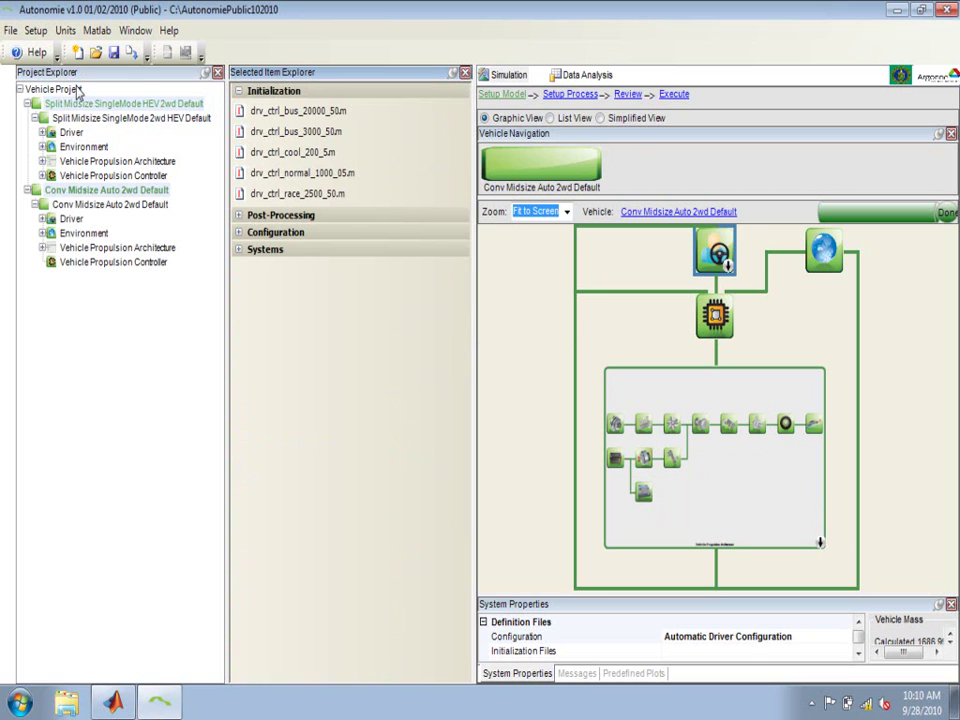
{"action": "left_click", "coordinate": [88, 192]}
Expand Chassis and its Plant in the component tree, then switch to Simplified View.
{"action": "left_click", "coordinate": [549, 118]}
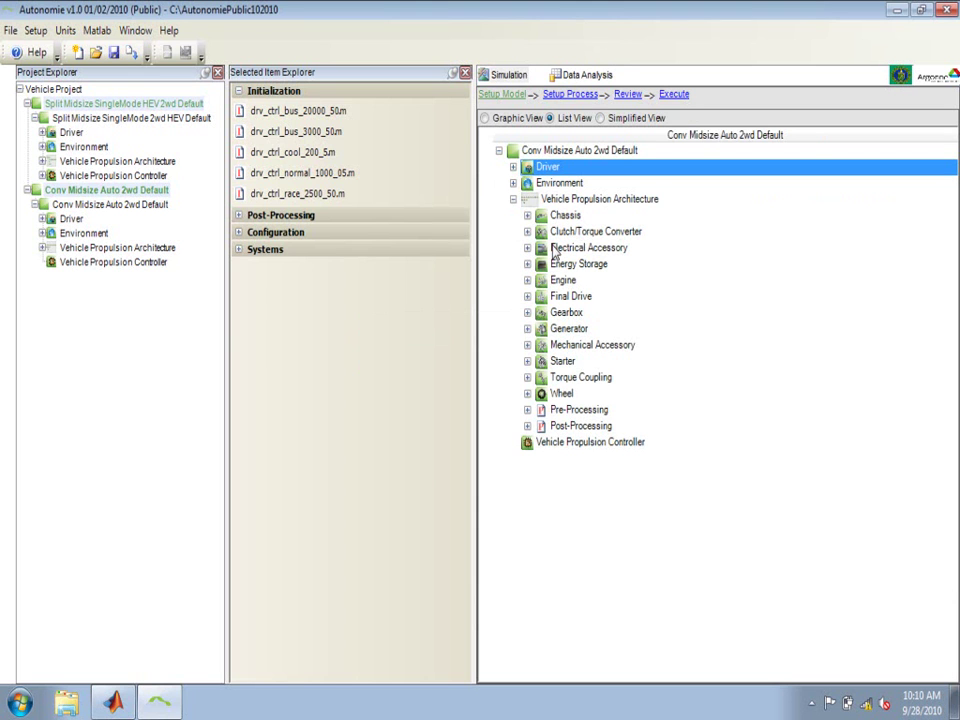
{"action": "left_click", "coordinate": [527, 215]}
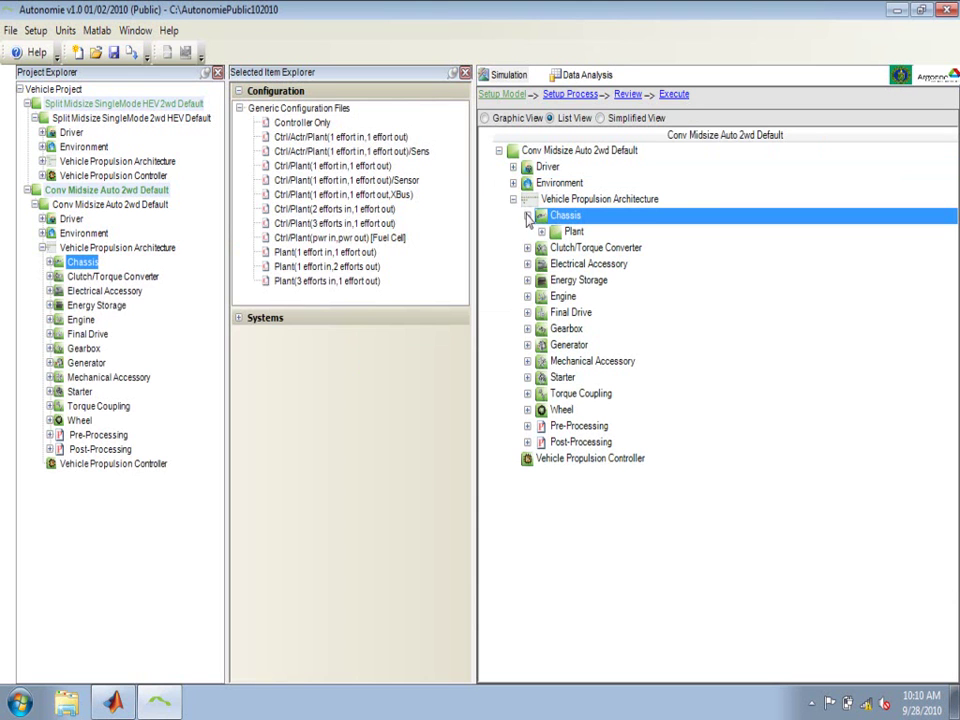
{"action": "left_click", "coordinate": [541, 231]}
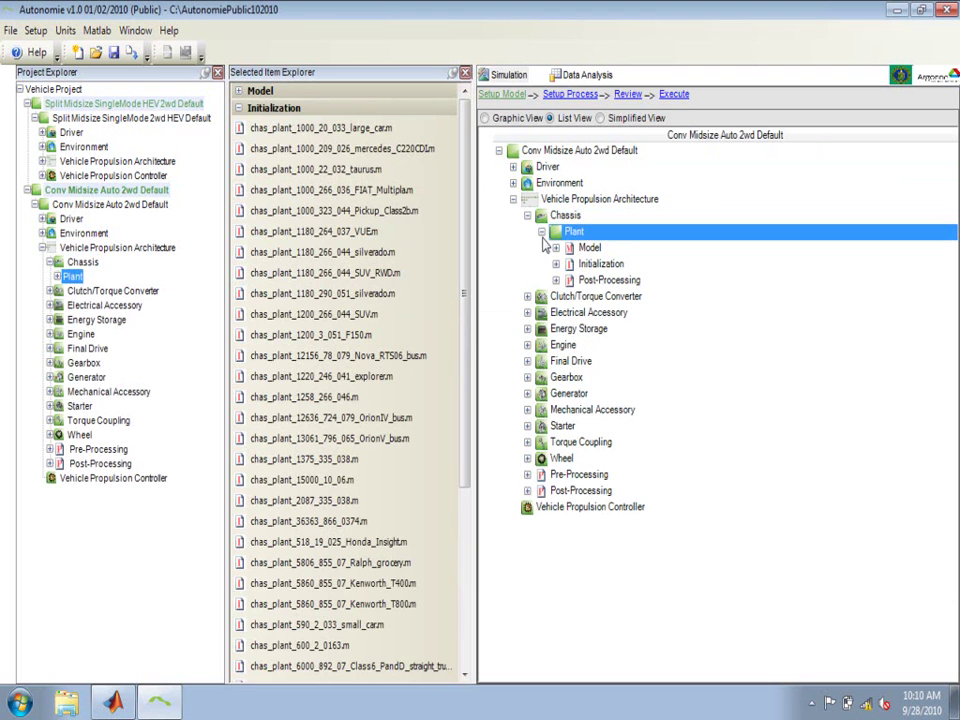
{"action": "left_click", "coordinate": [602, 118]}
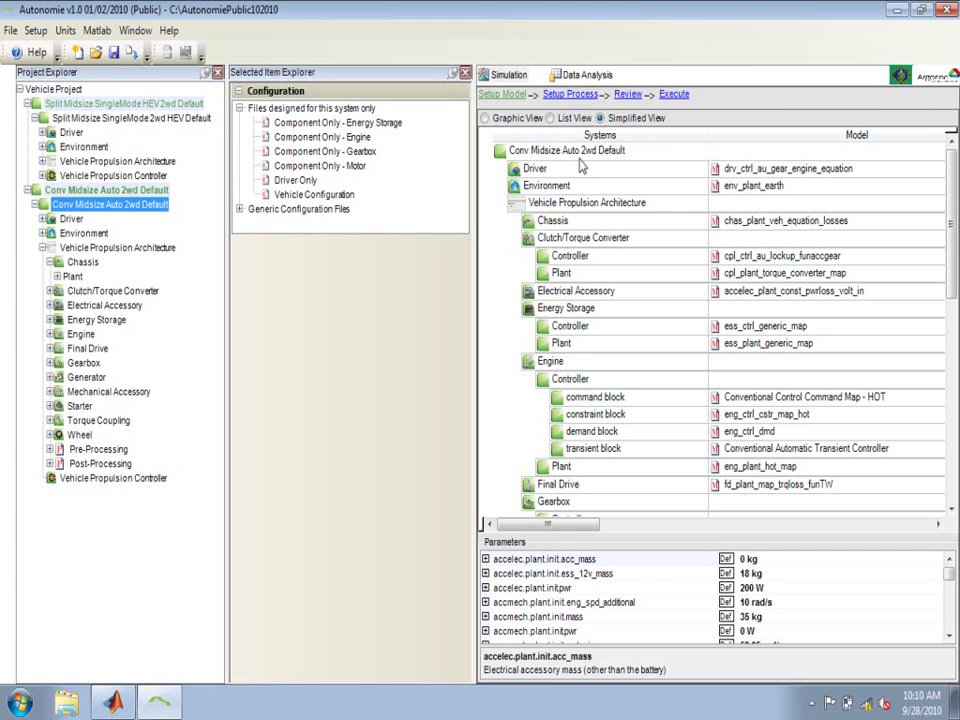
In Setup Process, attach the certification Run UDDS Cycle to the Split Midsize SingleMode HEV.
{"action": "left_click", "coordinate": [564, 98]}
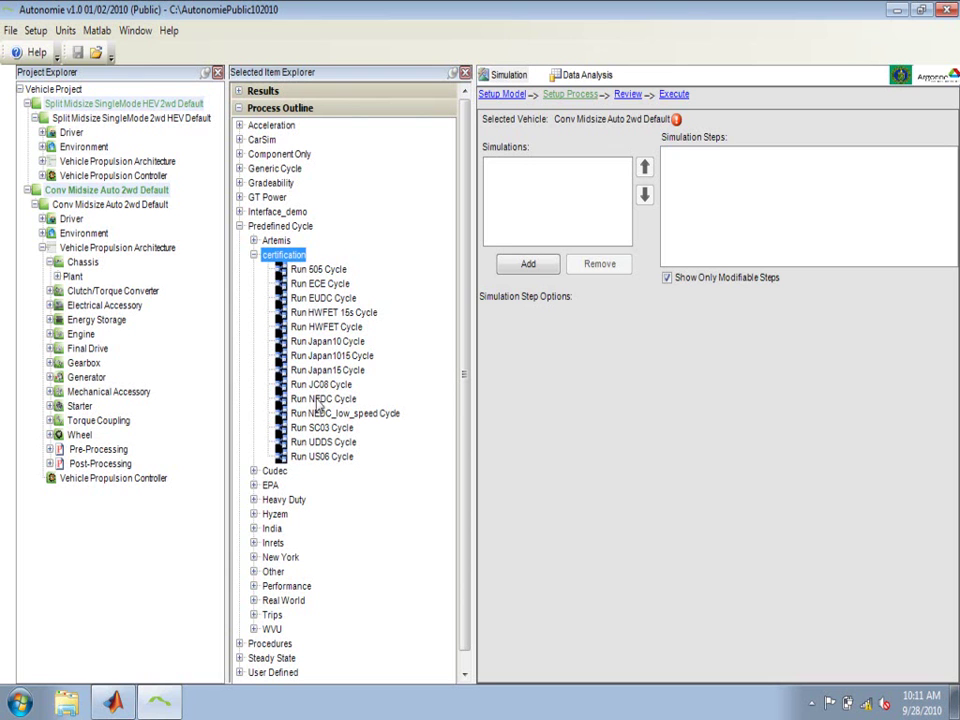
{"action": "left_click", "coordinate": [321, 443]}
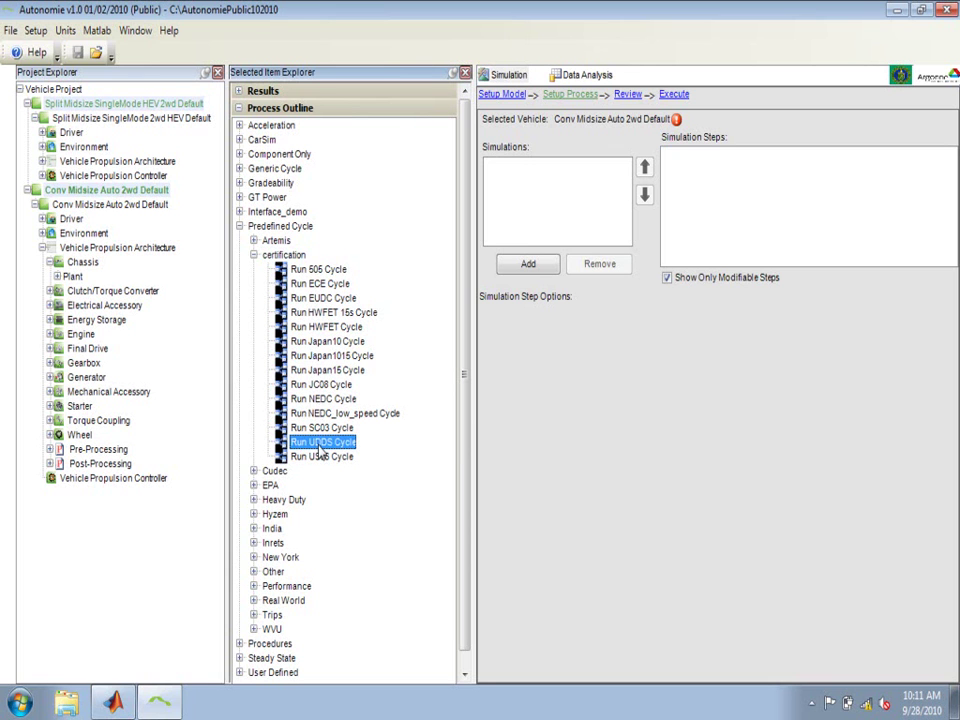
{"action": "left_click_drag", "start_coordinate": [321, 453], "coordinate": [72, 105]}
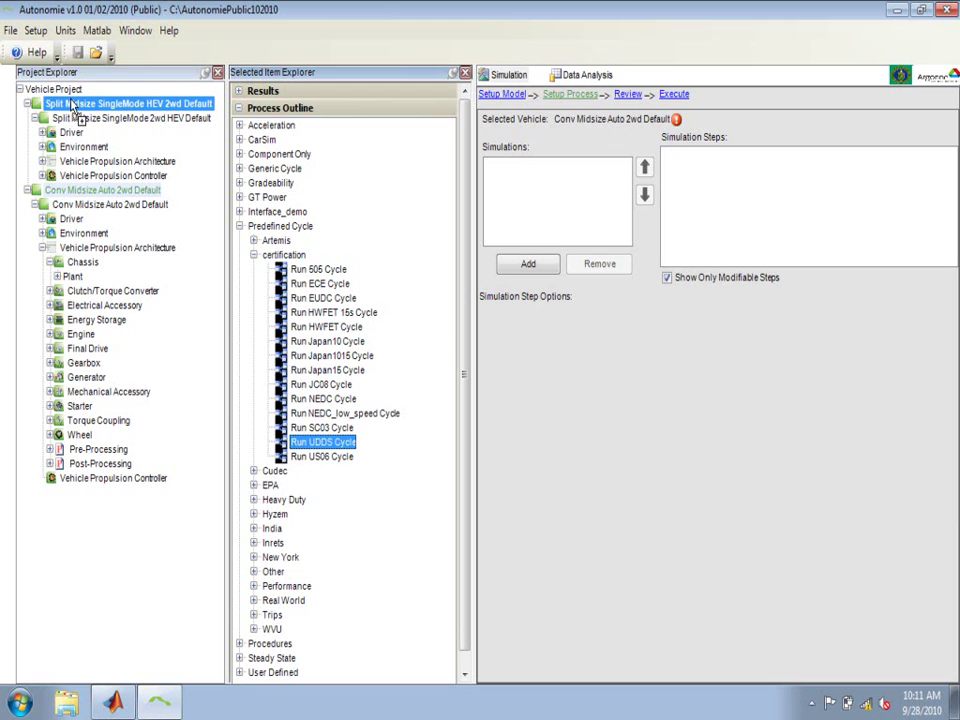
{"action": "left_click_drag", "start_coordinate": [72, 105], "coordinate": [72, 105]}
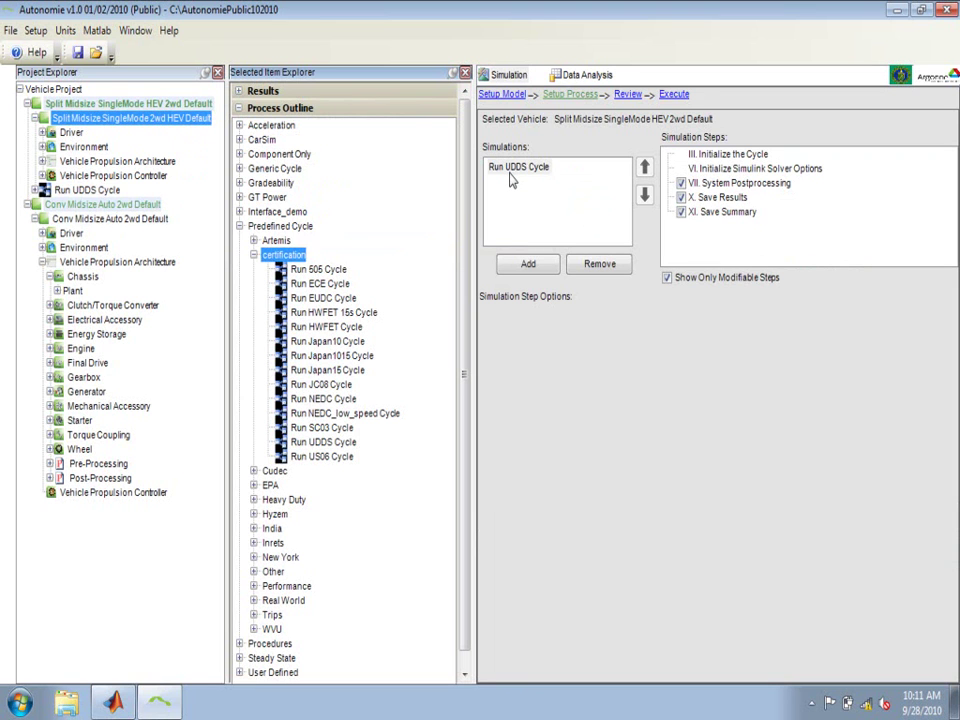
Select Conv Midsize Auto 2wd Default and attach the Run UDDS Cycle certification process to it.
{"action": "left_click", "coordinate": [84, 205]}
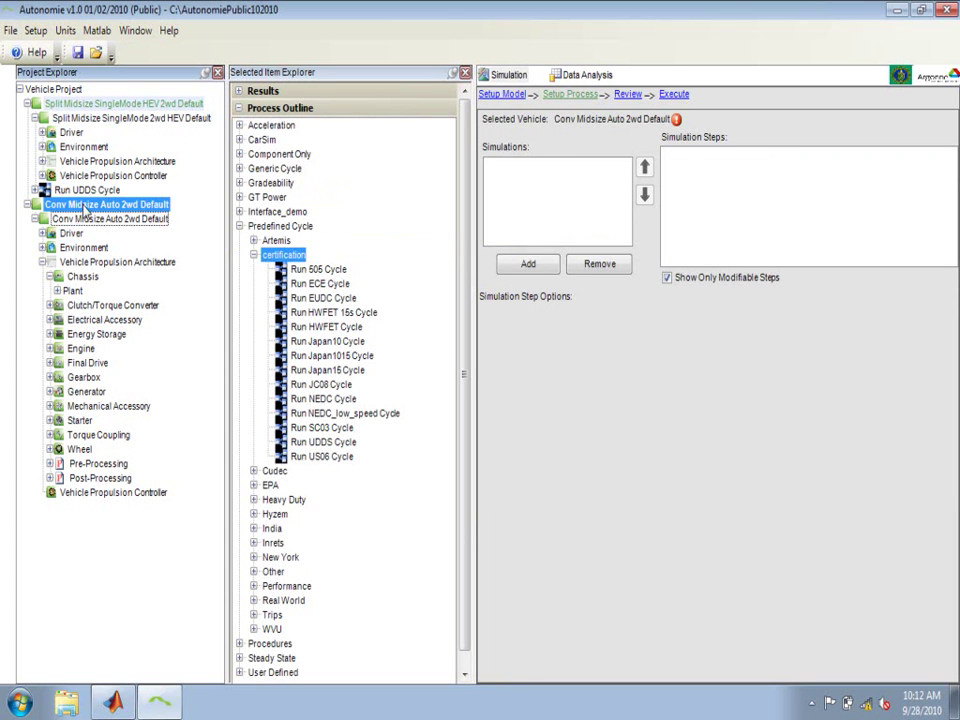
{"action": "left_click", "coordinate": [326, 443]}
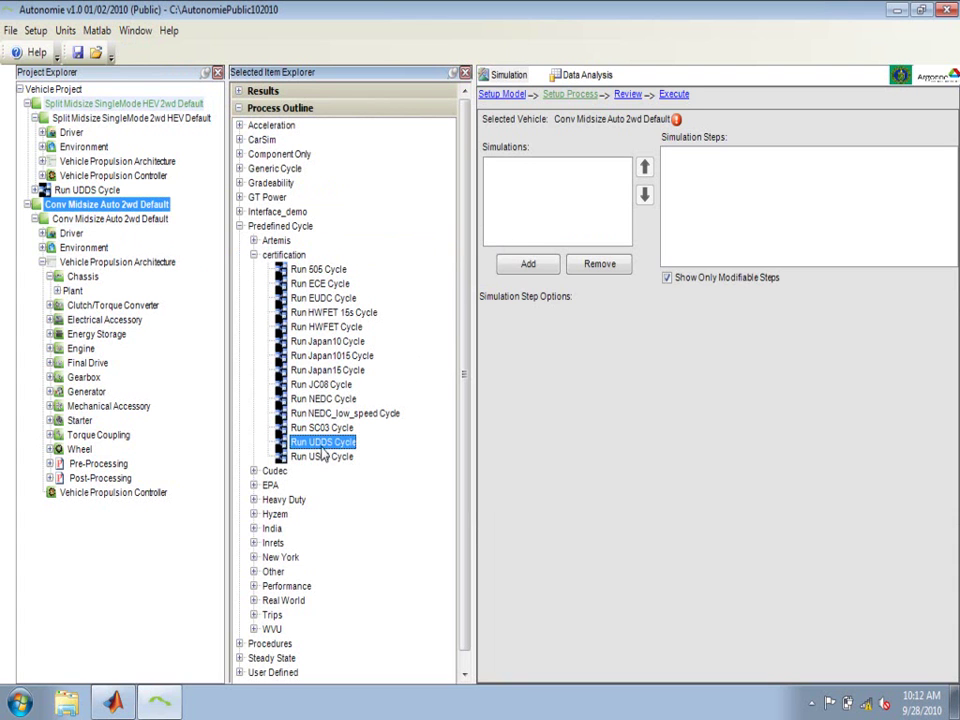
{"action": "left_click_drag", "start_coordinate": [322, 444], "coordinate": [530, 180]}
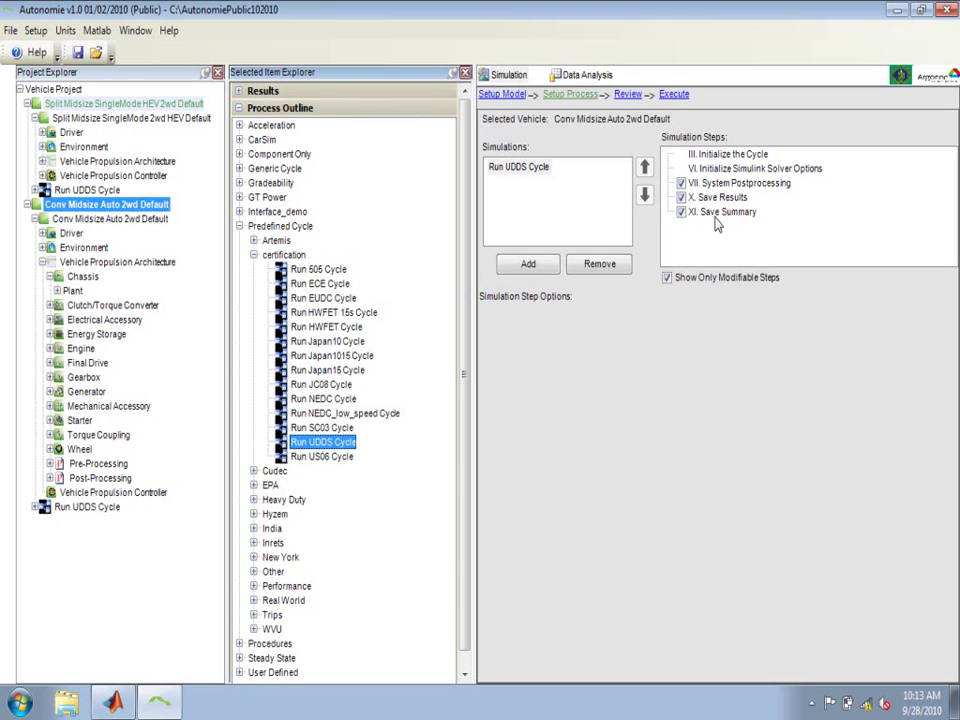
Show the UDDS cycle initialization options (grade 0.0, scaling 1.00) and its speed trace.
{"action": "left_click", "coordinate": [716, 154]}
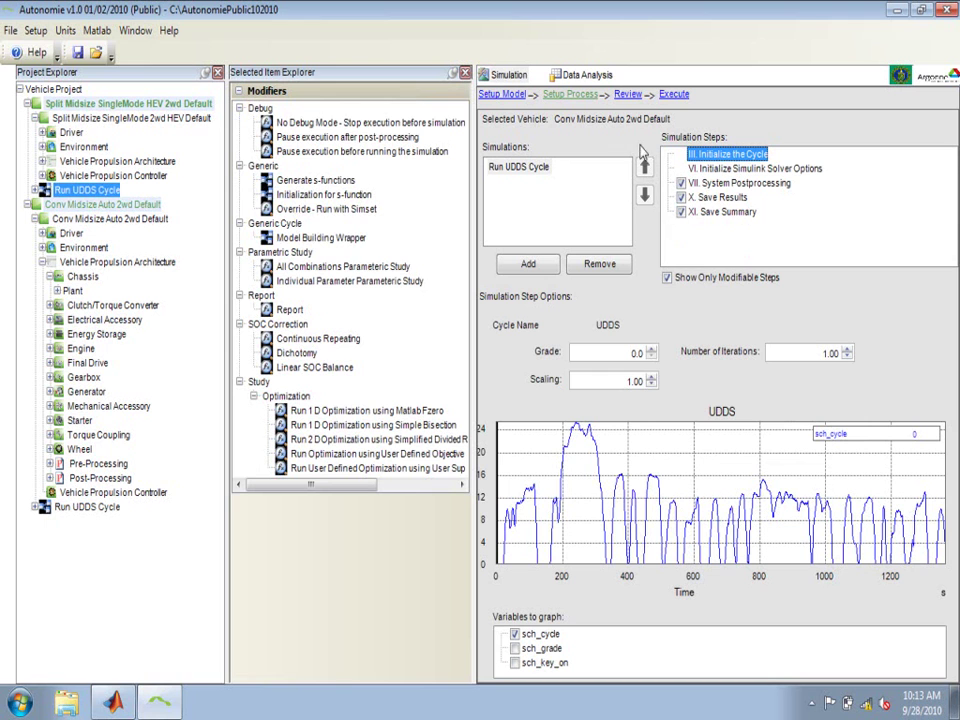
Open the Review comparison and expand Chassis > Plant > Initialization in both vehicles.
{"action": "left_click", "coordinate": [628, 95]}
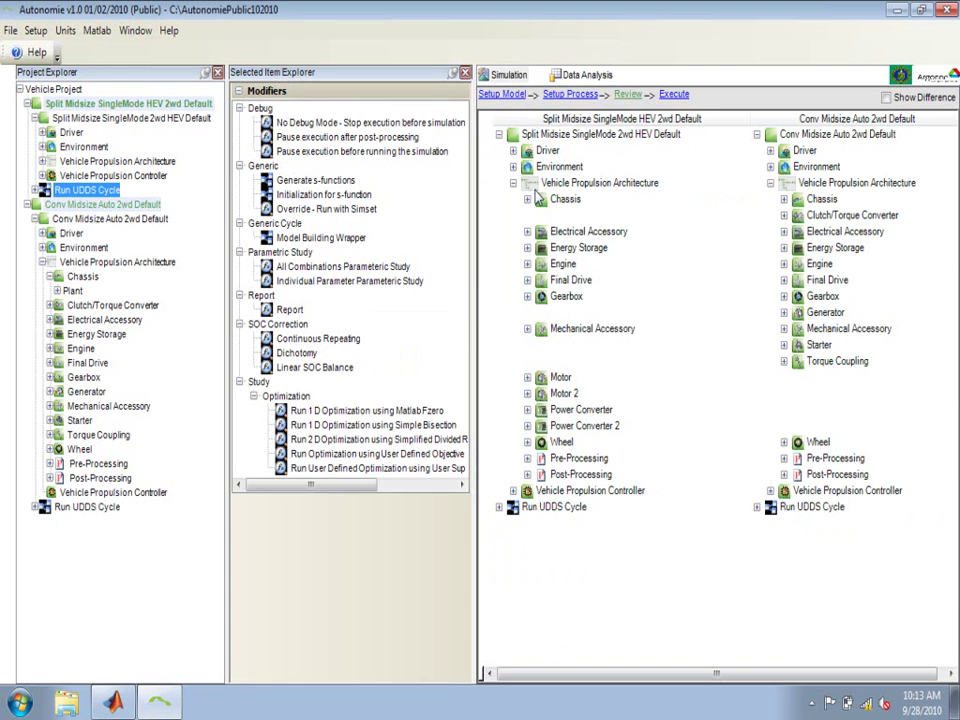
{"action": "left_click", "coordinate": [529, 201]}
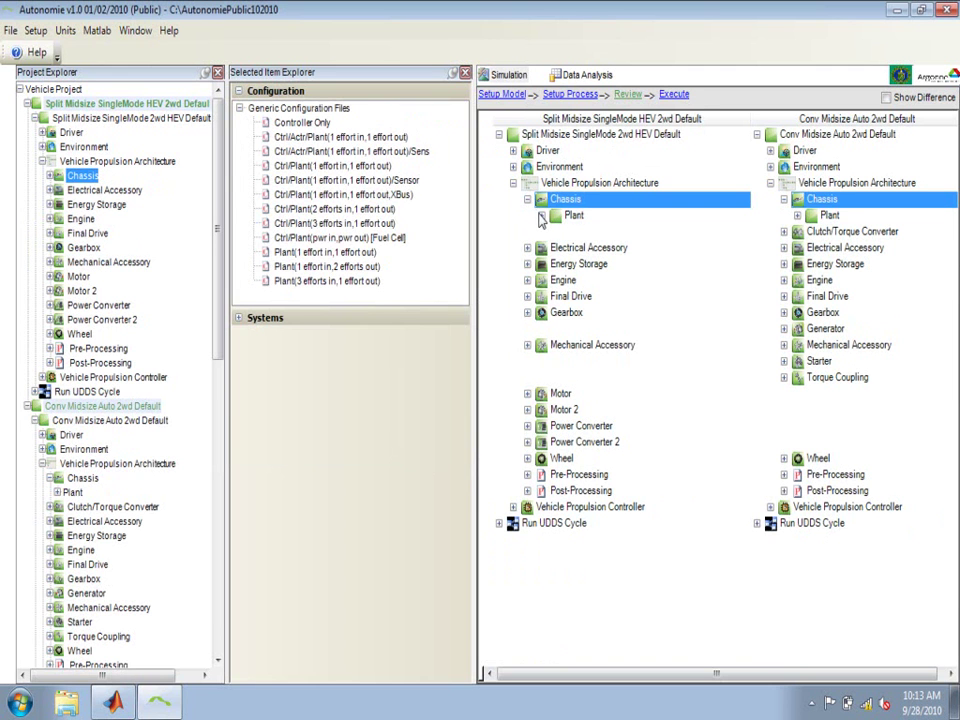
{"action": "left_click", "coordinate": [541, 215]}
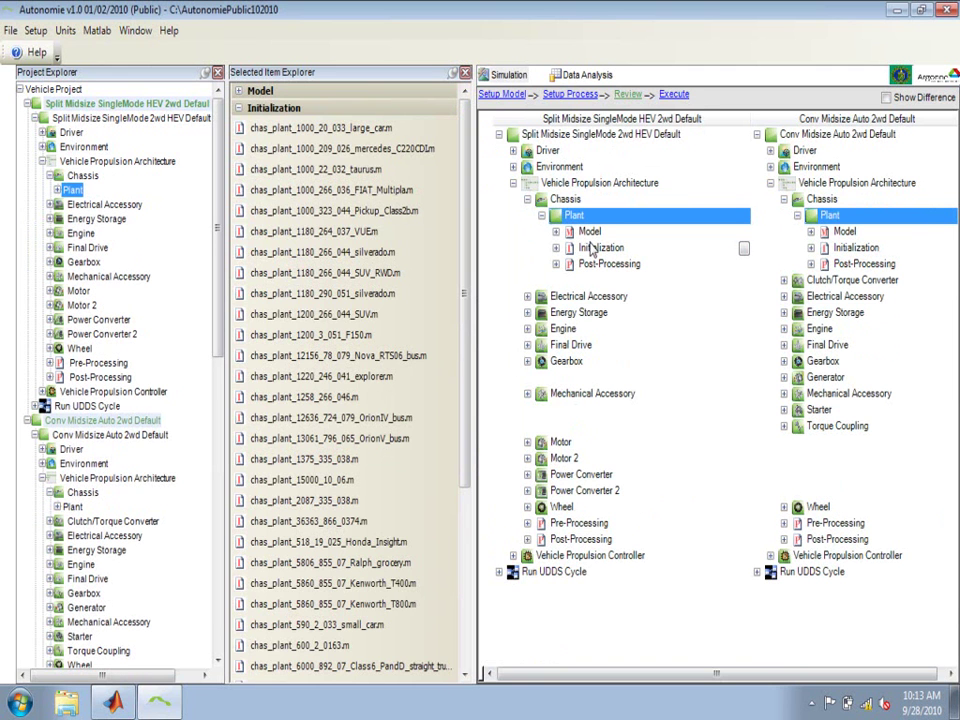
{"action": "left_click", "coordinate": [557, 248]}
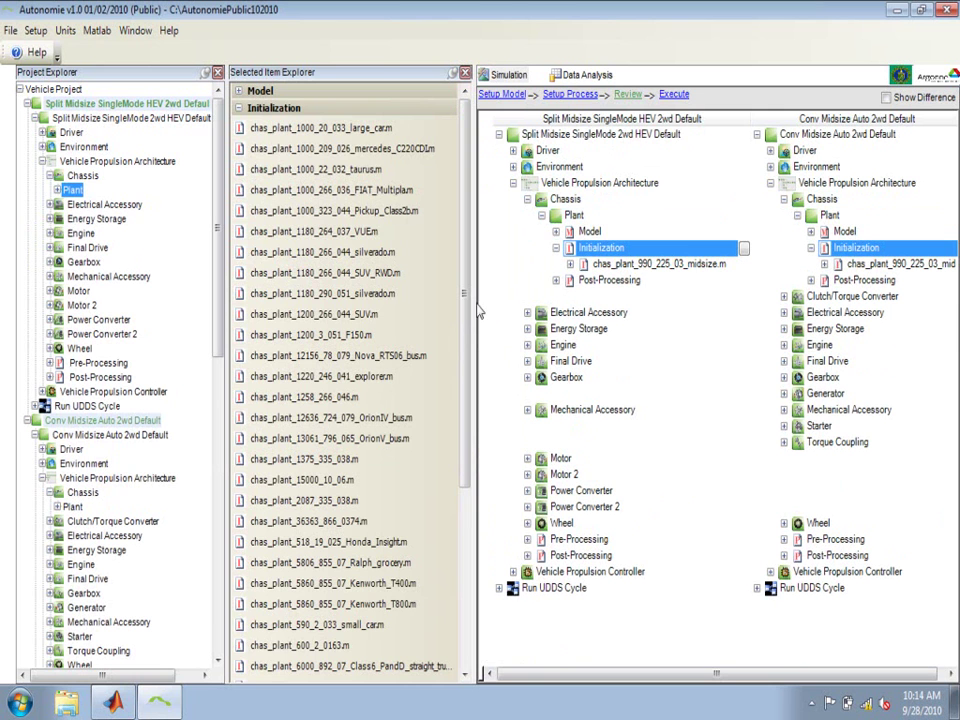
Widen the panel and expand Engine > Plant > Initialization, showing the differing engine initialization files.
{"action": "left_click_drag", "start_coordinate": [475, 302], "coordinate": [326, 314]}
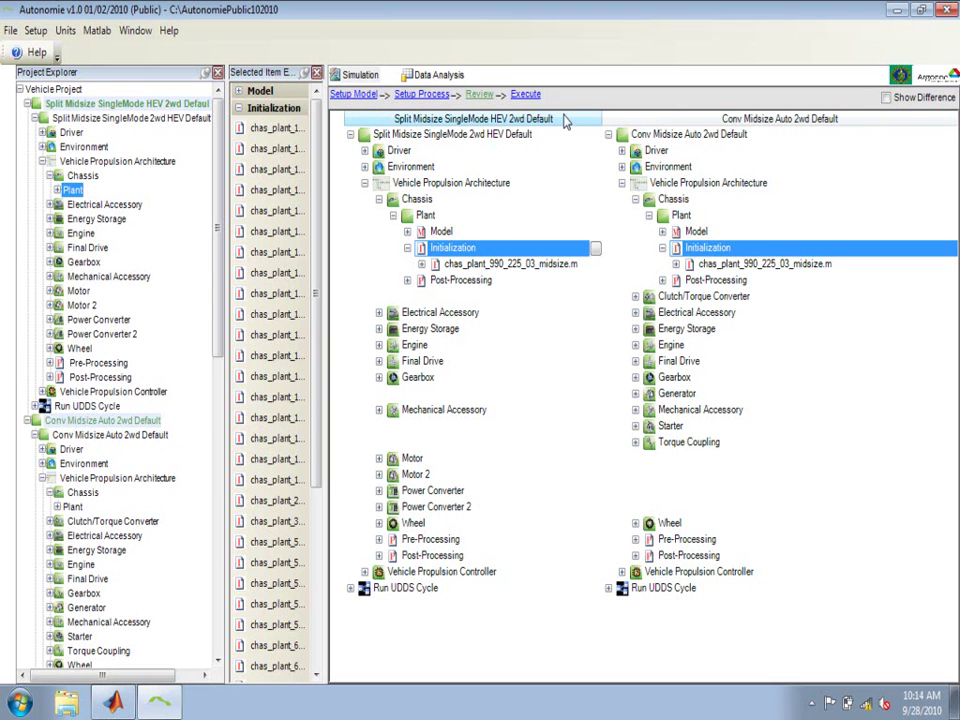
{"action": "left_click", "coordinate": [379, 345]}
{"action": "left_click", "coordinate": [393, 377]}
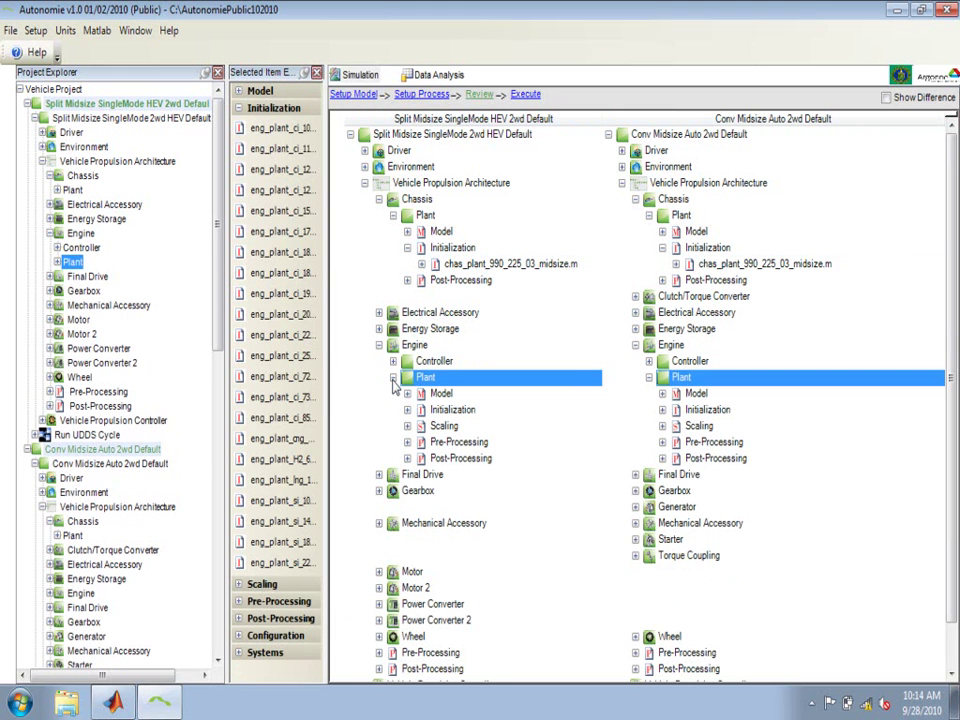
{"action": "left_click", "coordinate": [407, 410]}
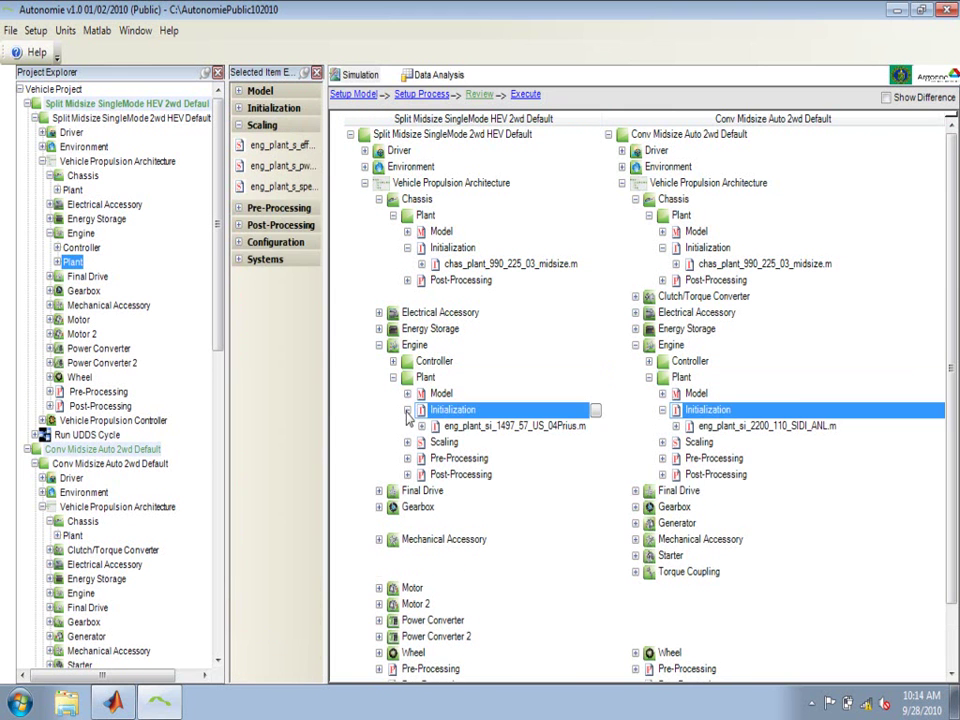
Execute both queued UDDS simulation runs from the Execute page.
{"action": "left_click", "coordinate": [521, 98]}
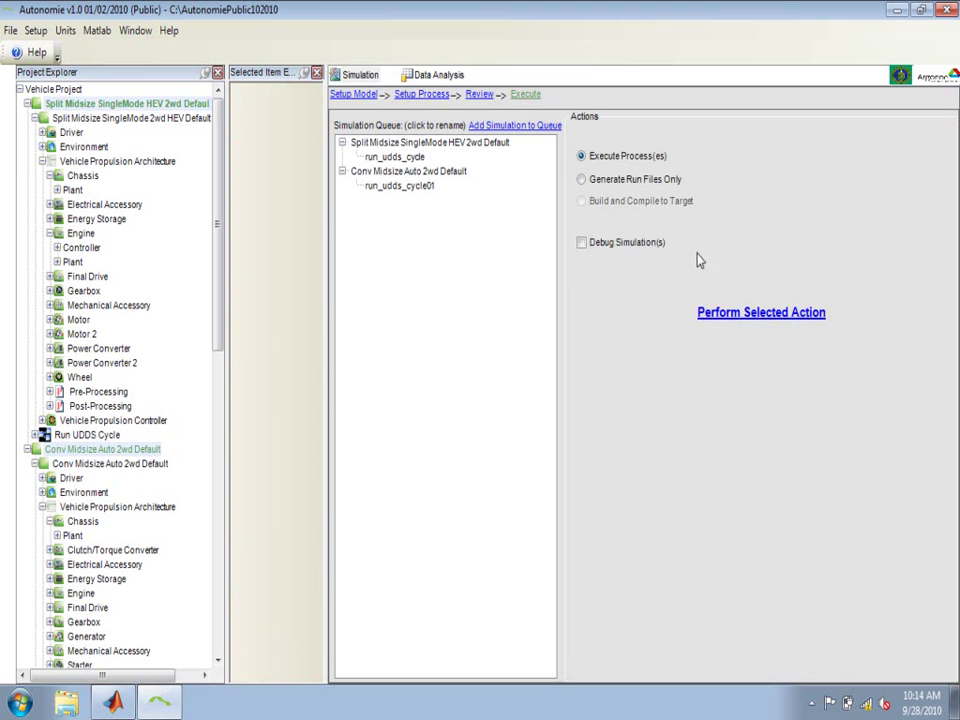
{"action": "left_click", "coordinate": [736, 314]}
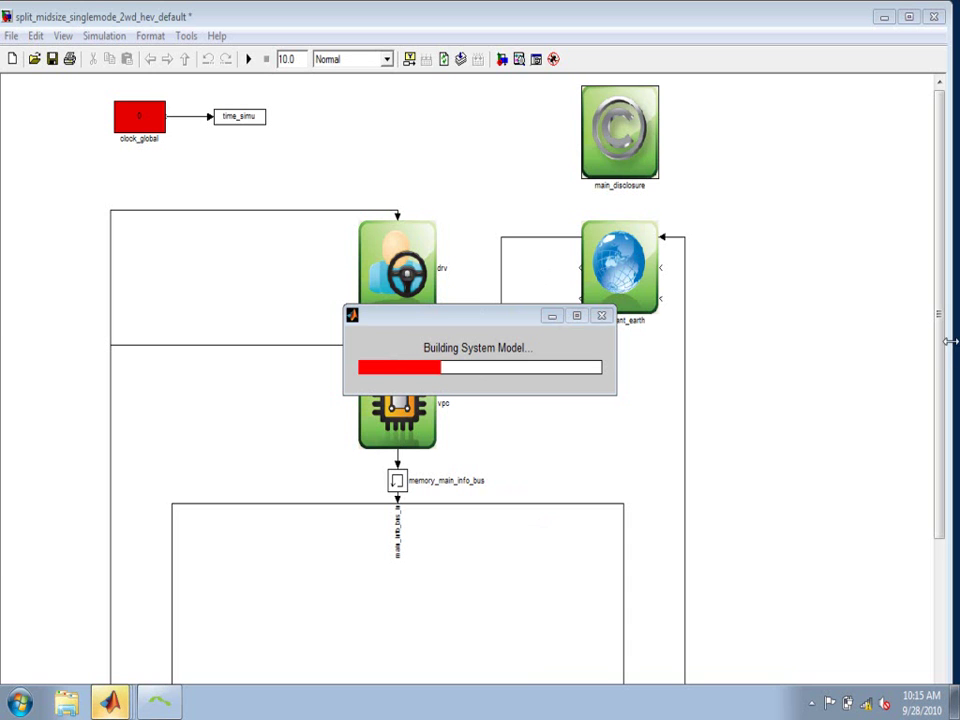
Scroll the split_midsize_singlemode_2wd_hev_default diagram and select the vpa subsystem while it simulates.
{"action": "left_click_drag", "start_coordinate": [941, 346], "coordinate": [932, 482]}
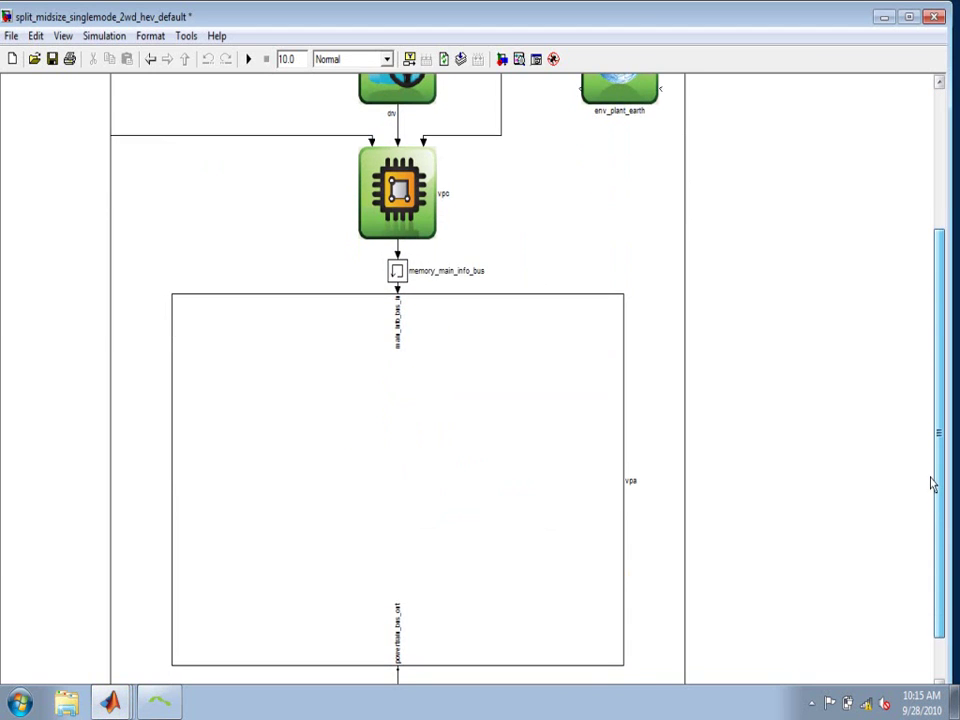
{"action": "left_click", "coordinate": [570, 426]}
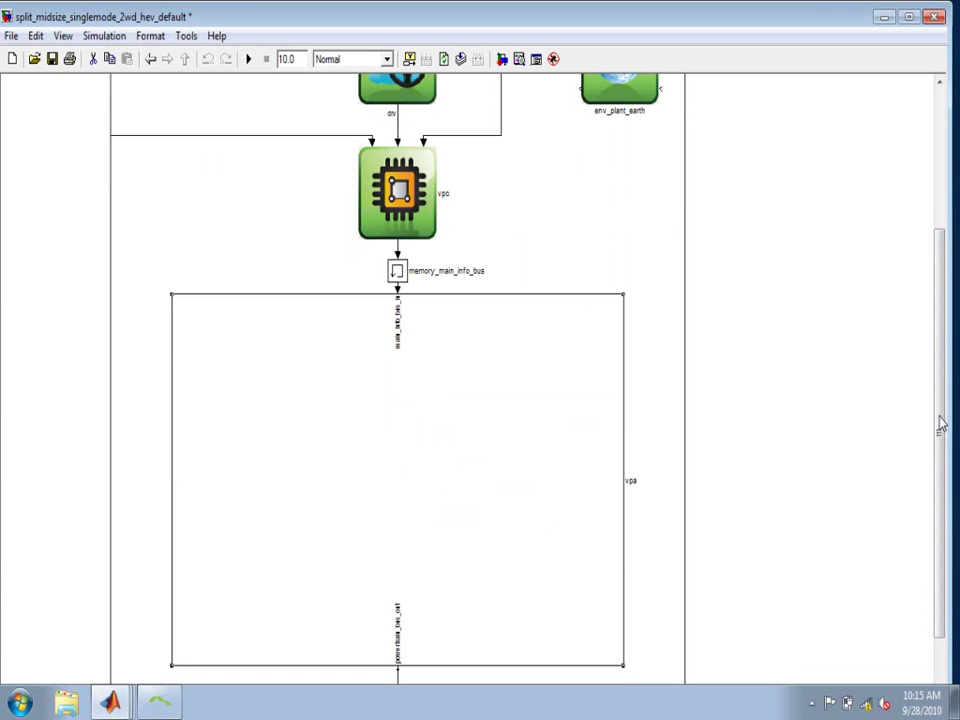
{"action": "left_click_drag", "start_coordinate": [939, 422], "coordinate": [940, 332]}
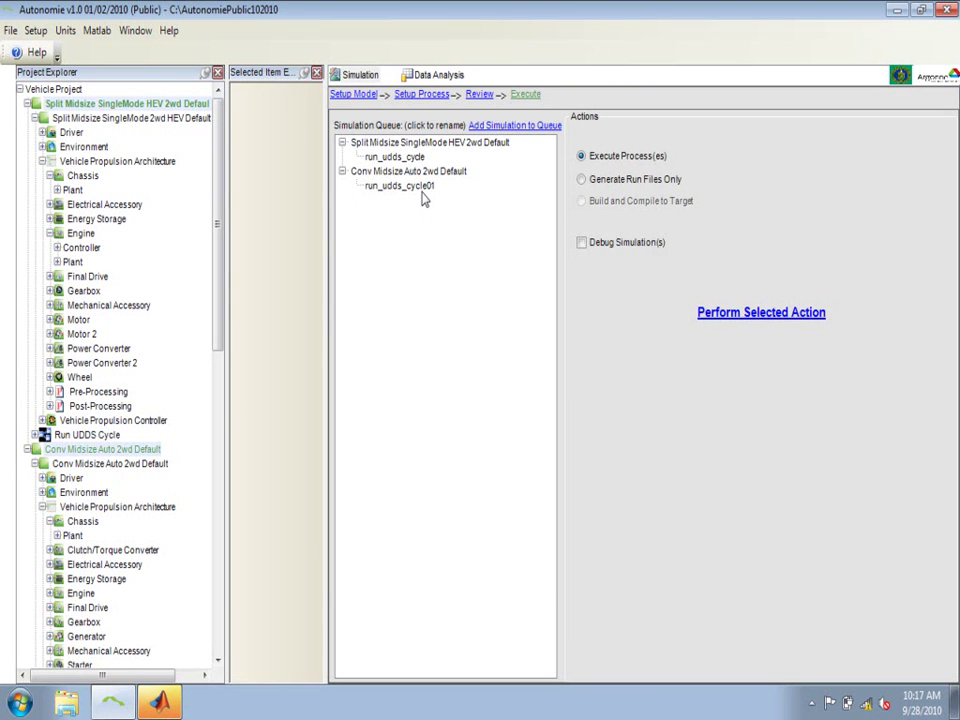
Rename the split HEV's queued run to 'SplitMidsizeUDDS'.
{"action": "left_click", "coordinate": [420, 157]}
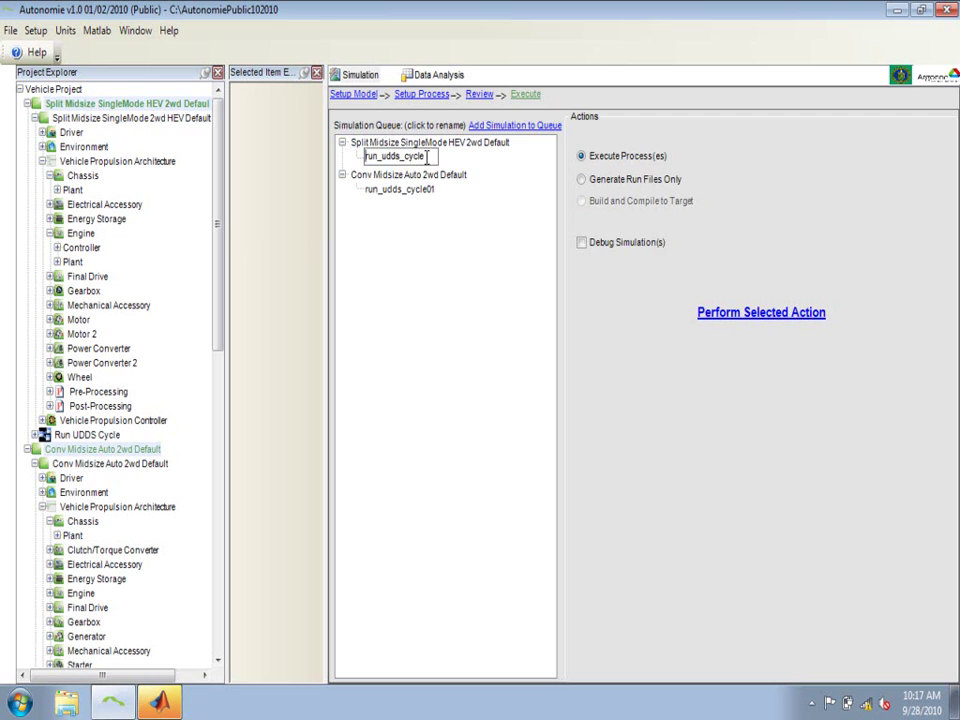
{"action": "left_click_drag", "start_coordinate": [428, 157], "coordinate": [364, 158]}
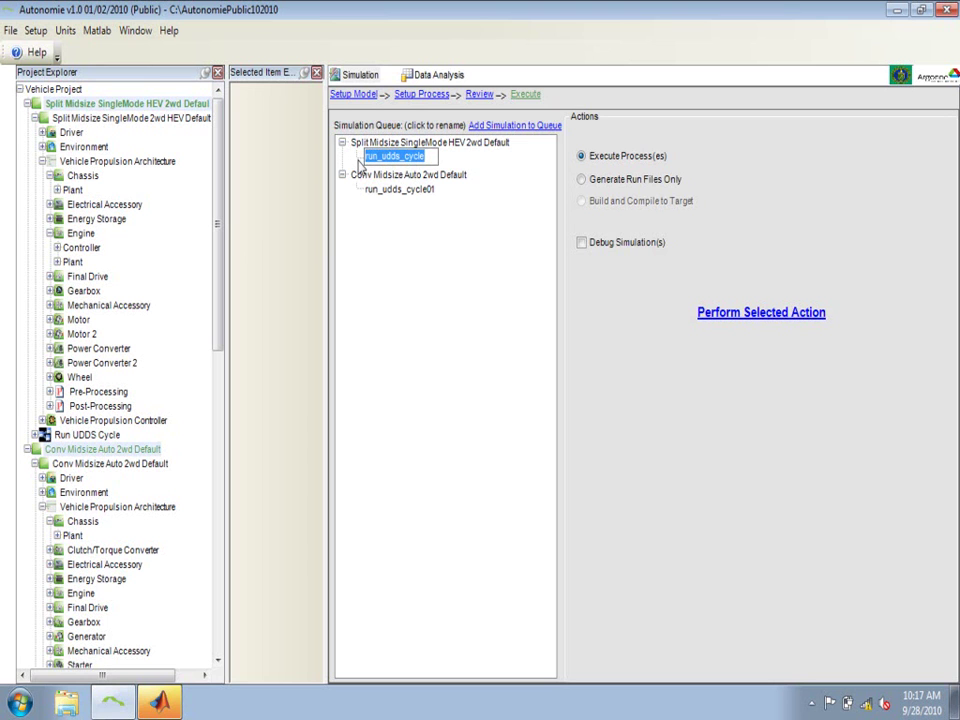
{"action": "type", "text": "Split"}
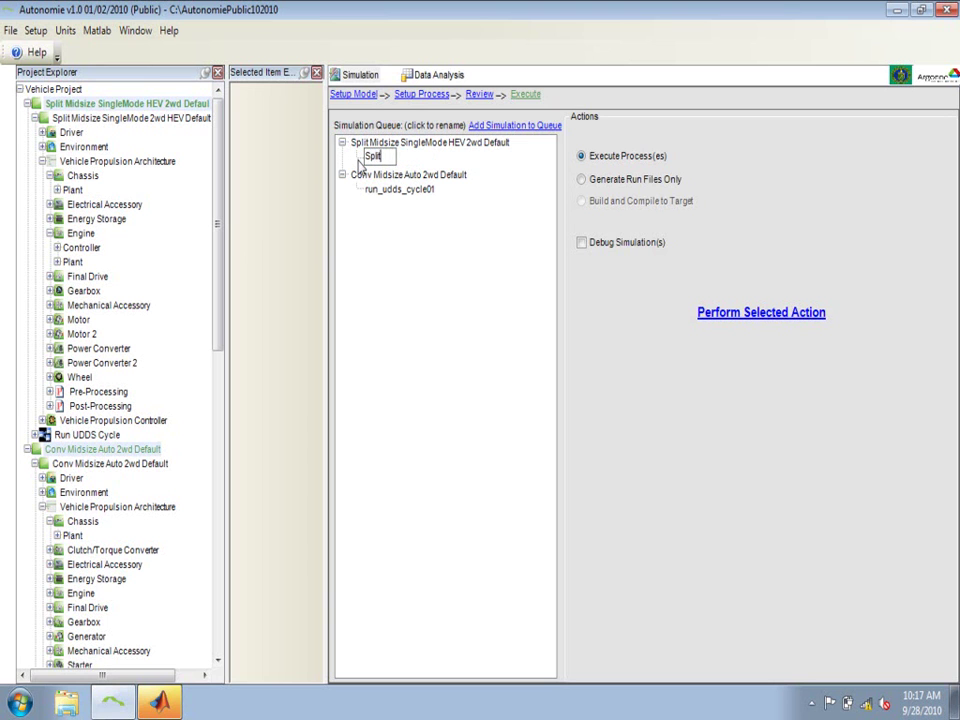
{"action": "type", "text": "MidsizeUDDS"}
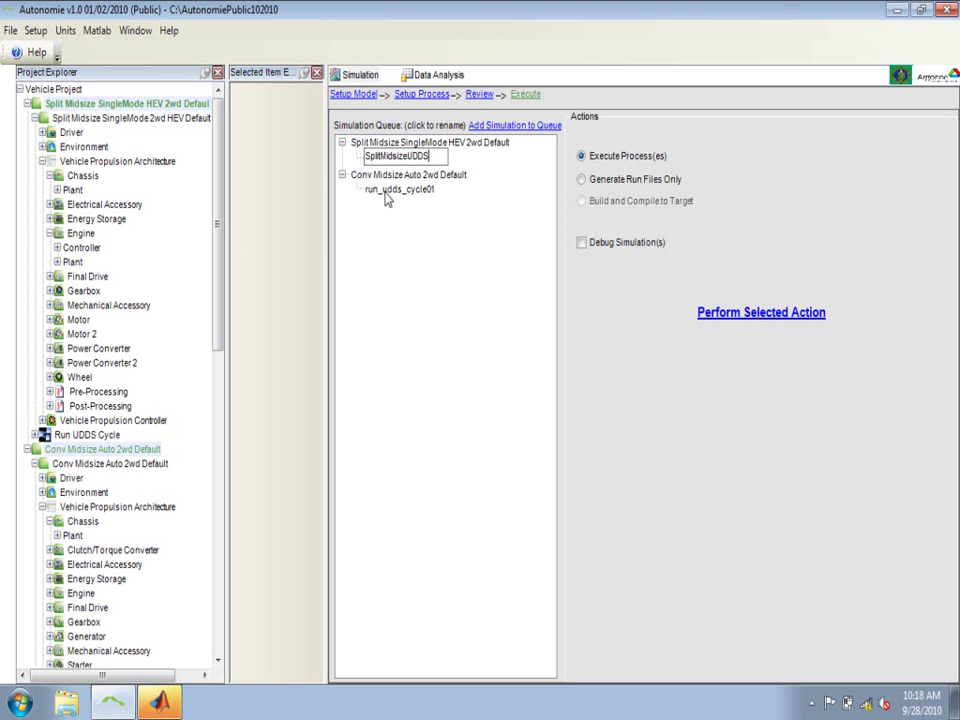
{"action": "left_click", "coordinate": [386, 188]}
Rename the conventional vehicle's queued run to 'ConvMidsizeUdds'.
{"action": "left_click_drag", "start_coordinate": [443, 189], "coordinate": [345, 181]}
{"action": "type", "text": "ConvMi"}
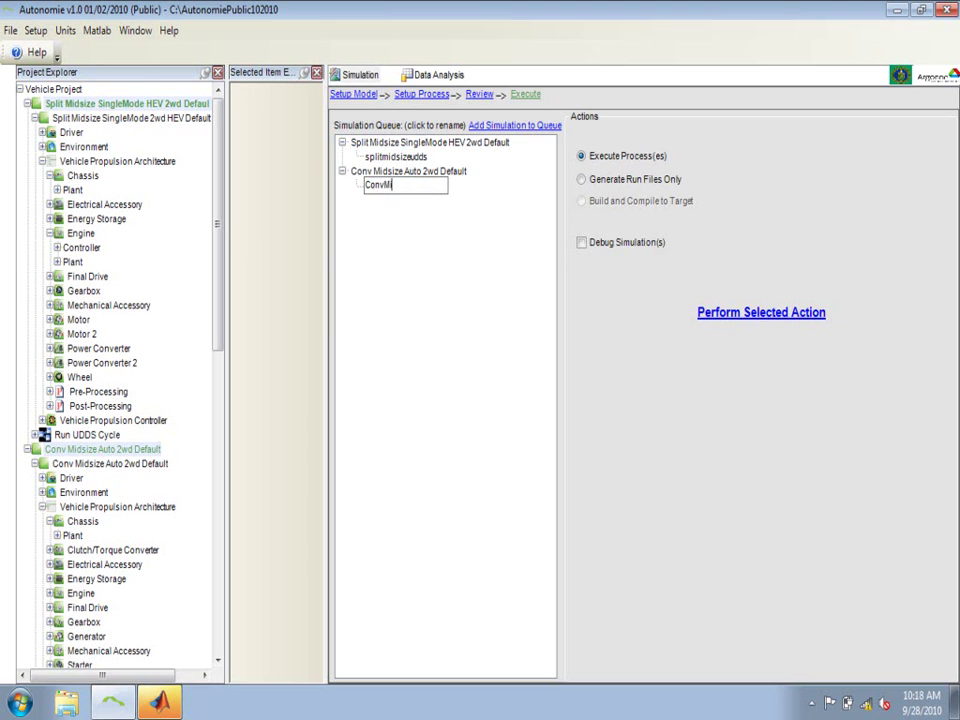
{"action": "type", "text": "dsizeUdds"}
{"action": "key", "text": "Return"}
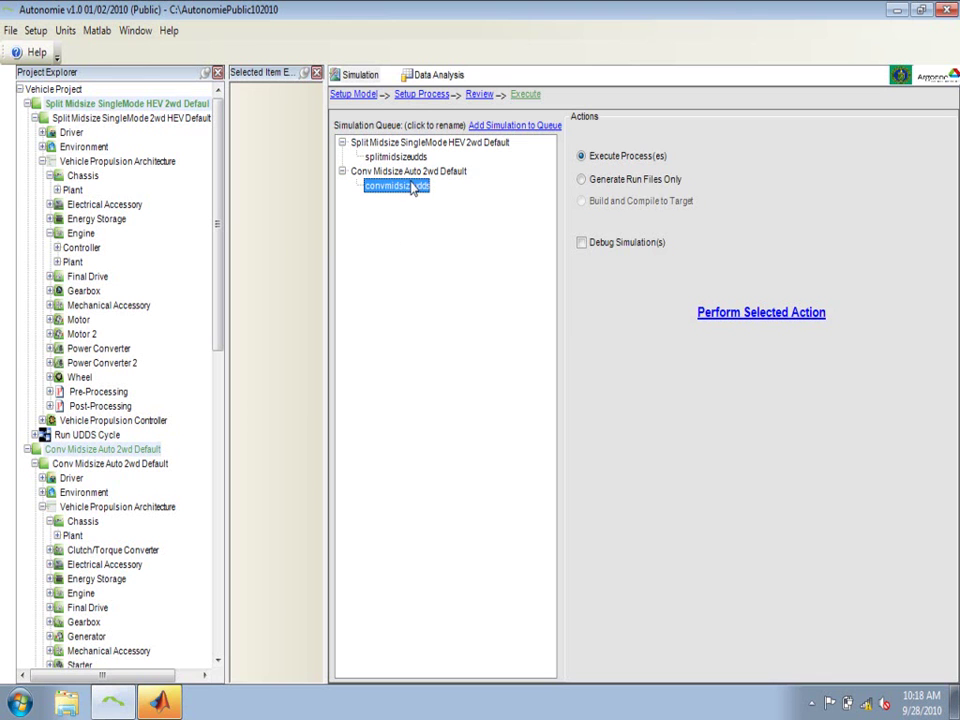